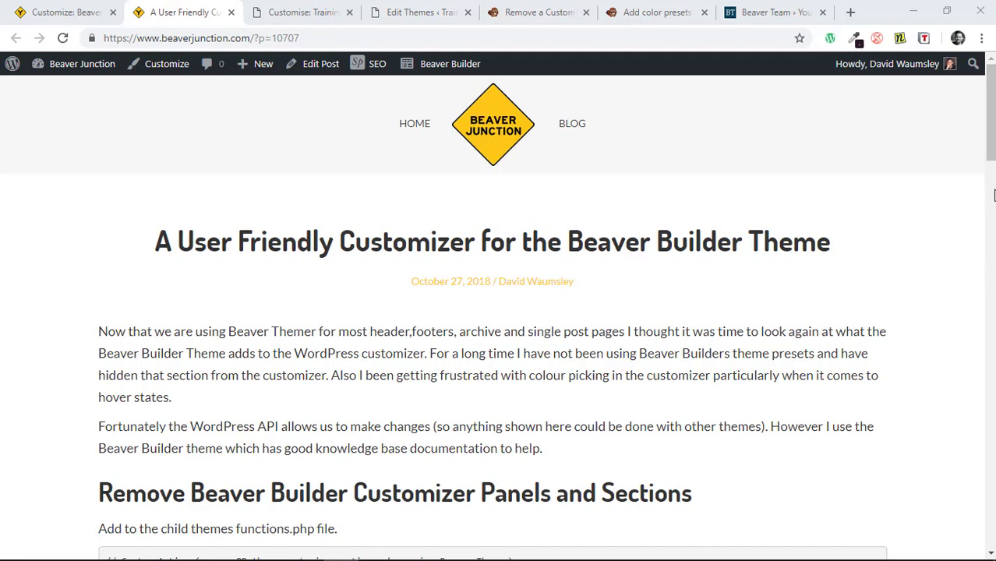
# - Scroll through the 'A User Friendly Customizer' post's functions.php code snippets
pyautogui.scroll(-1, 992, 162)
pyautogui.scroll(-5, 992, 162)
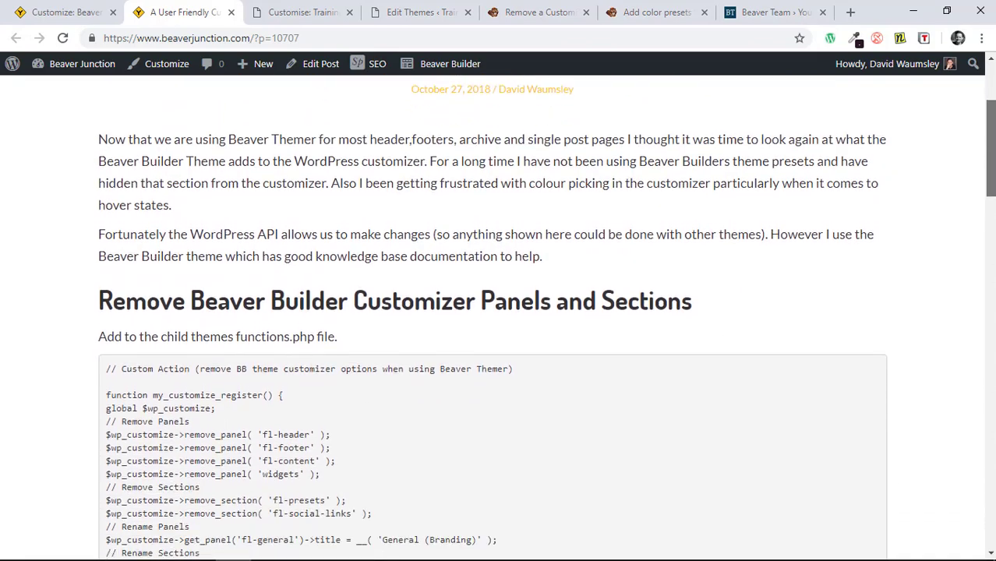
pyautogui.scroll(-6, 991, 318)
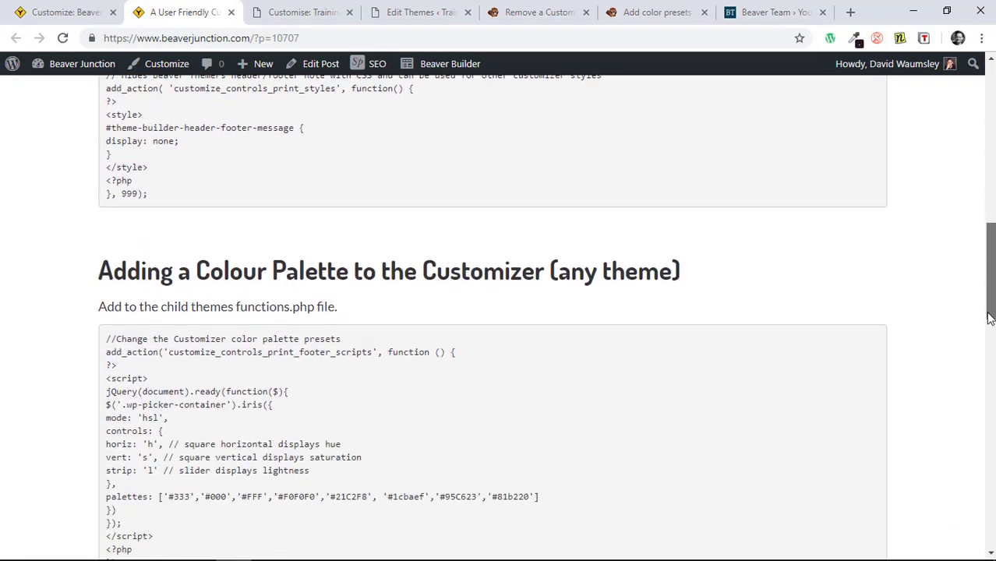
pyautogui.moveTo(989, 318); pyautogui.dragTo(976, 146)
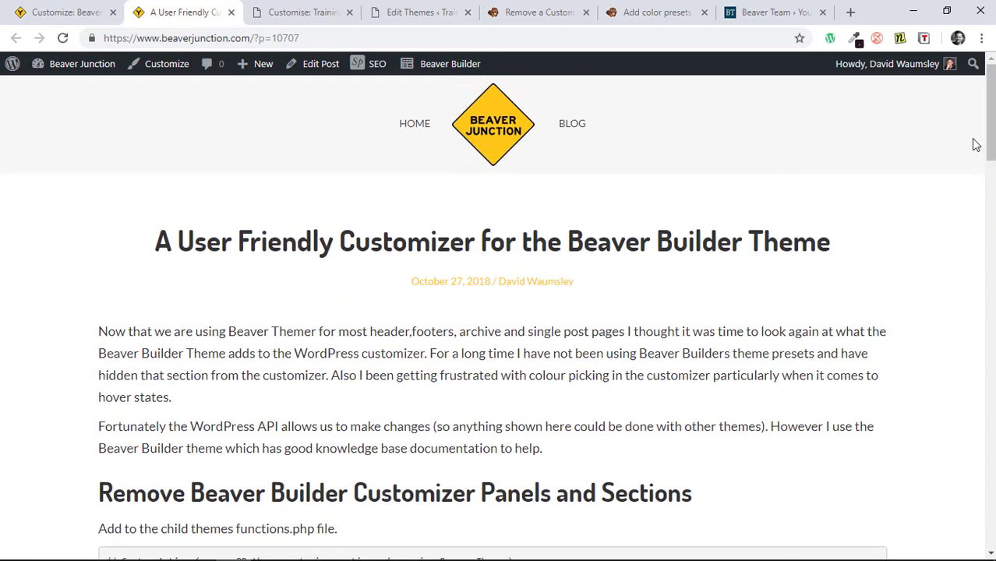
pyautogui.click(323, 10)
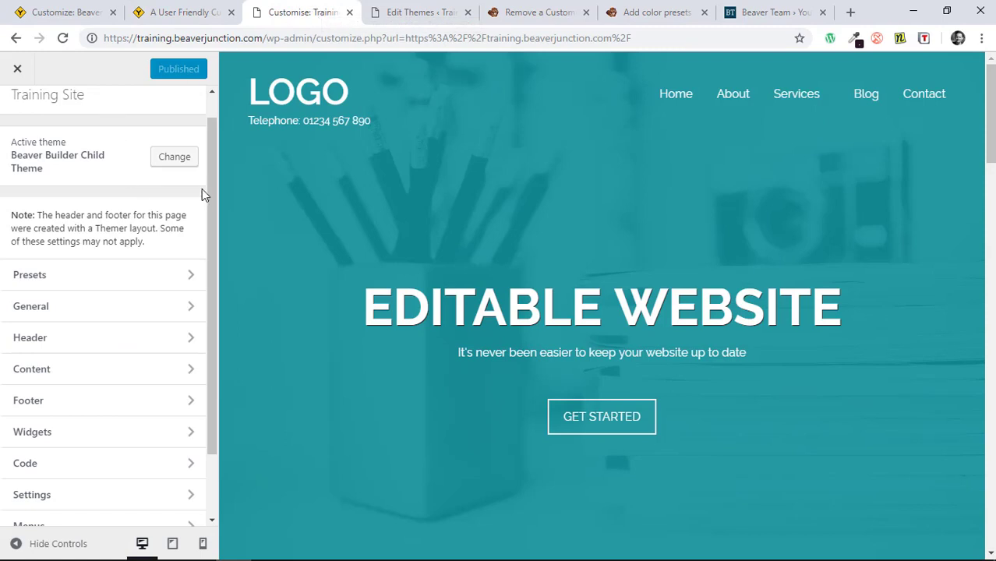
pyautogui.moveTo(214, 185); pyautogui.dragTo(218, 268)
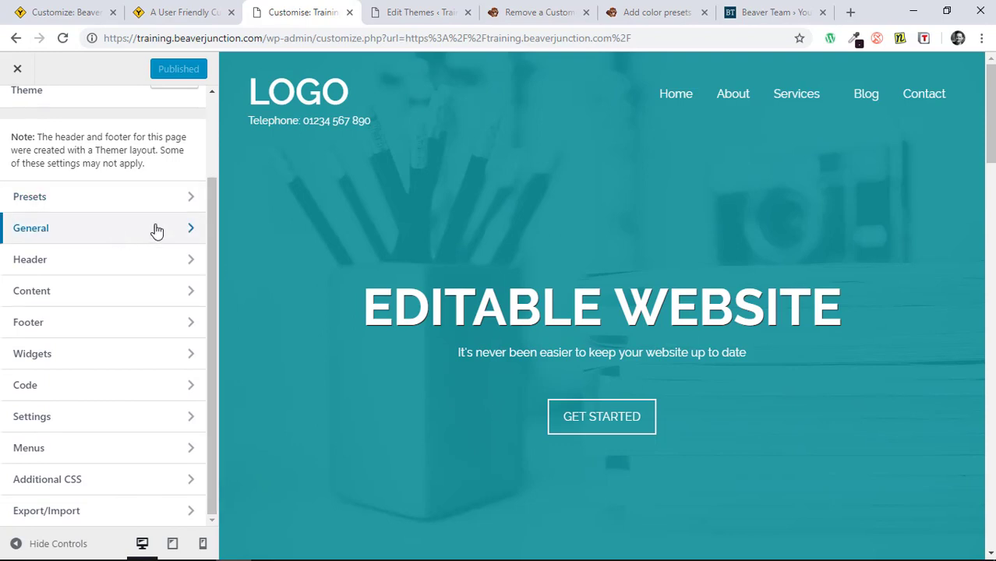
pyautogui.moveTo(209, 217); pyautogui.dragTo(204, 181)
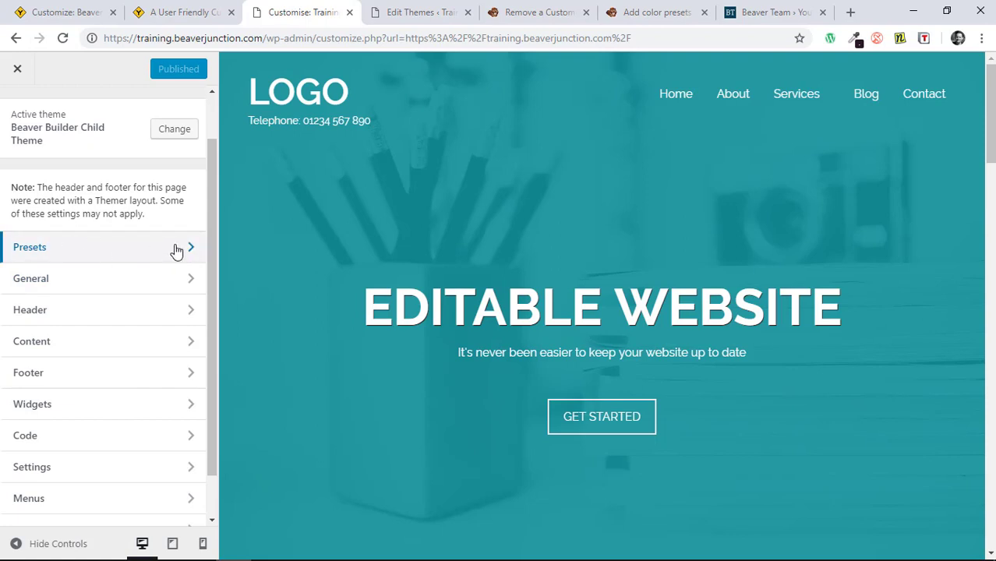
# - Glance at the Content panel, then go back and open the General panel
pyautogui.click(84, 353)
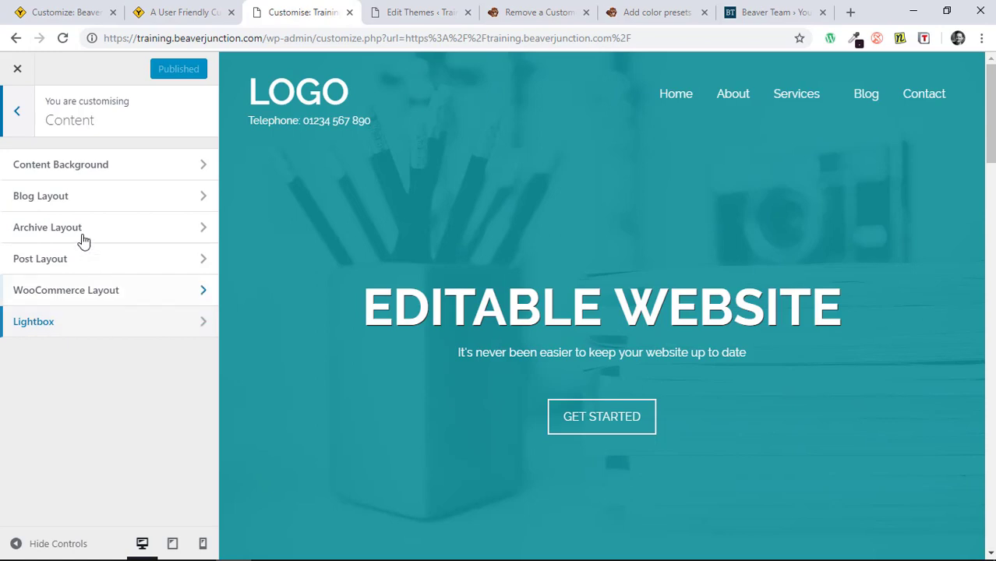
pyautogui.click(17, 113)
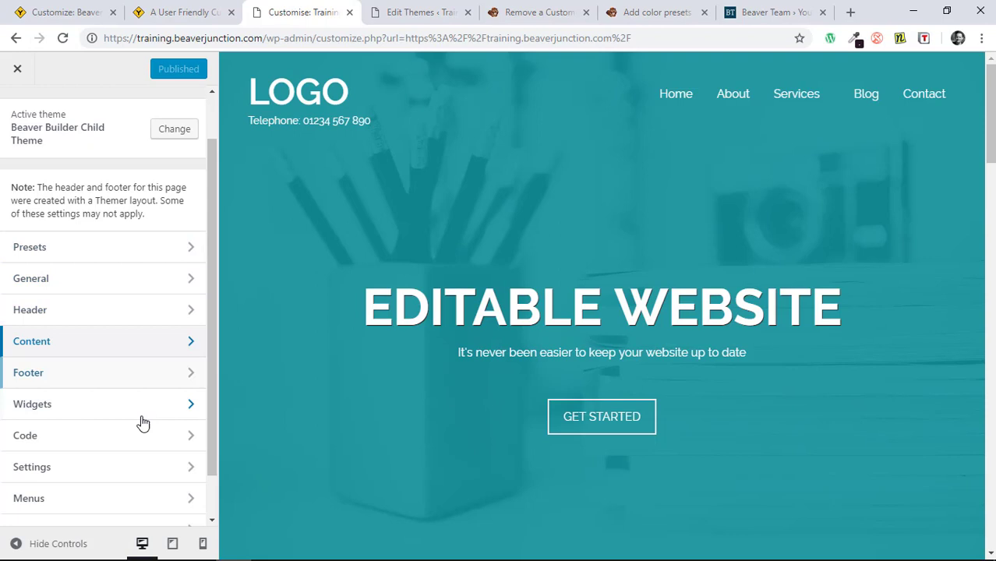
pyautogui.click(187, 282)
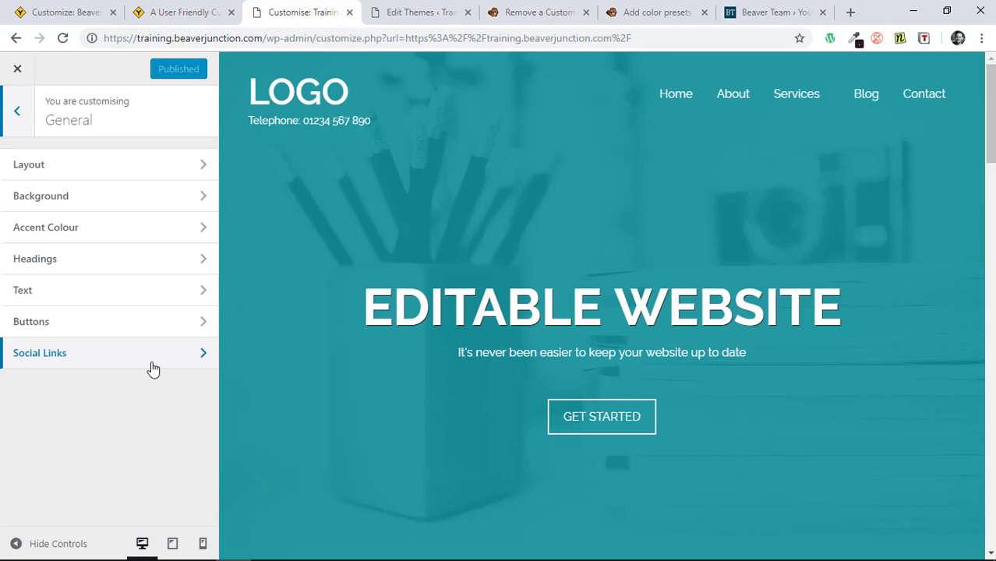
# - Show the Background colour picker's default swatches, then switch to the 'Remove a Customizer panel' article
pyautogui.click(113, 211)
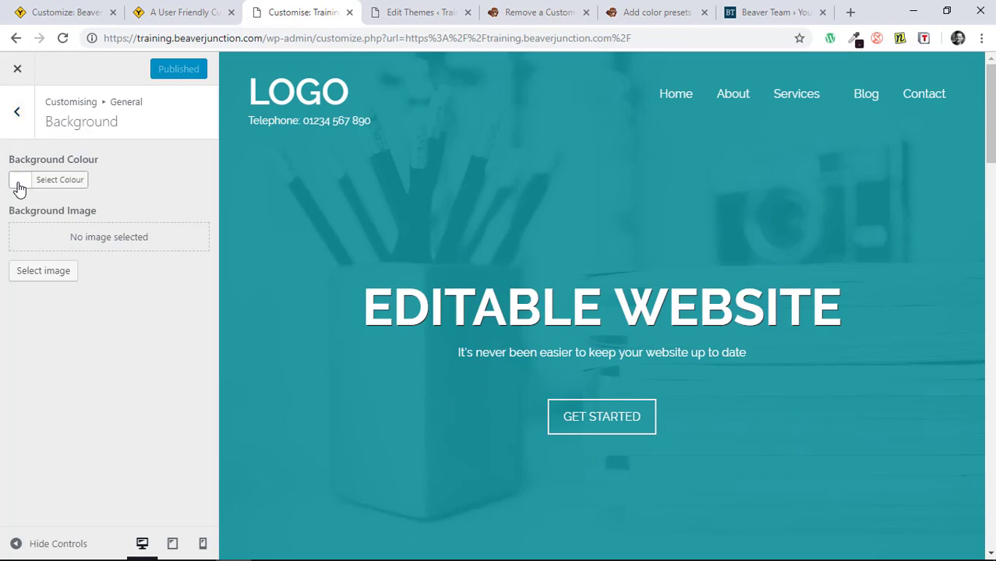
pyautogui.click(19, 186)
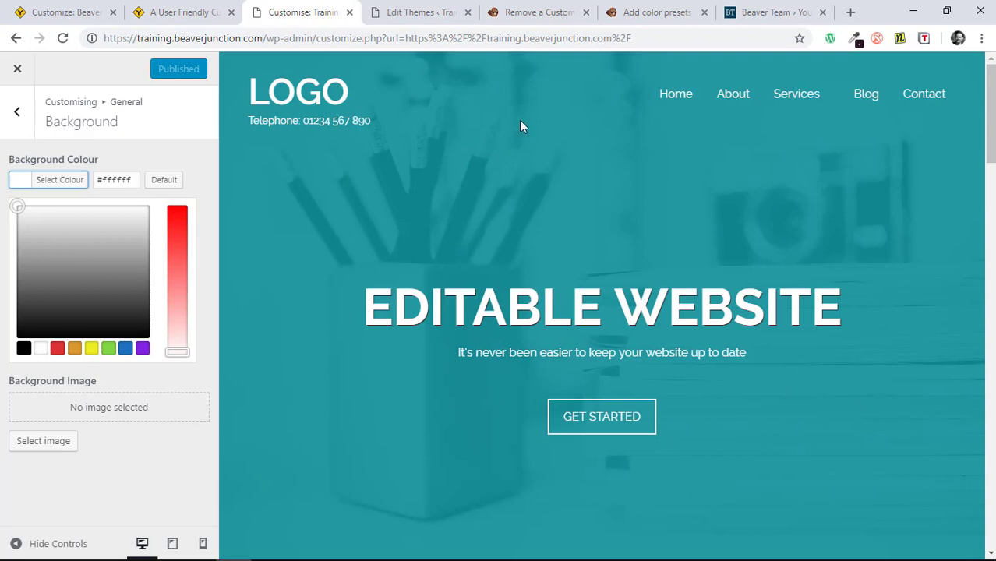
pyautogui.click(529, 15)
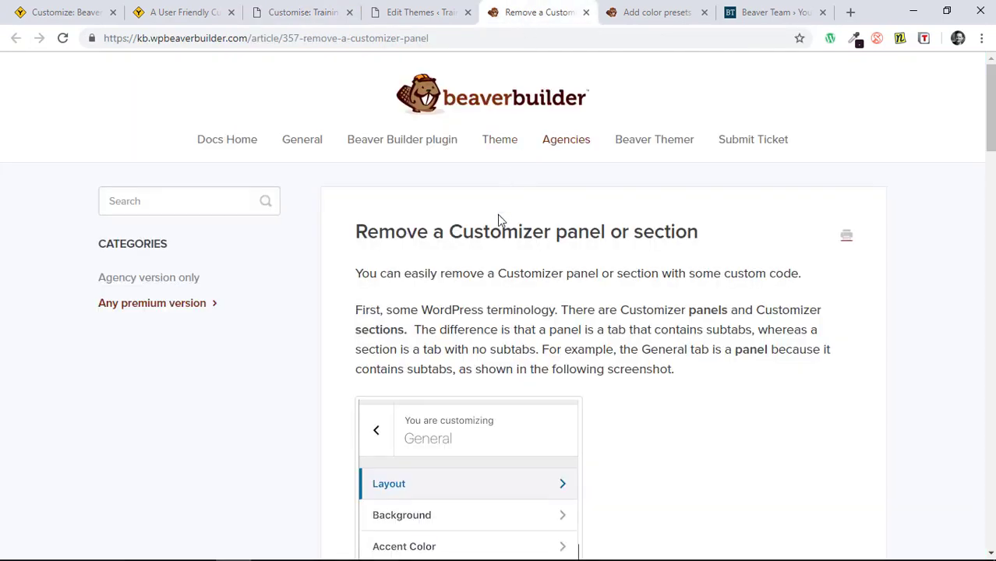
# - Study the remove_section code template and highlight the 'fl-presets' section ID
pyautogui.click(646, 14)
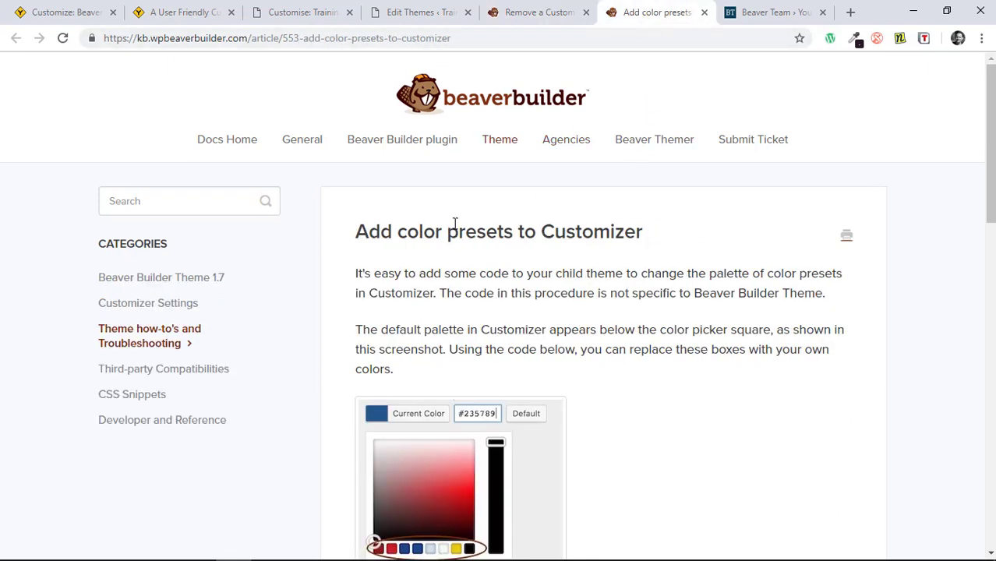
pyautogui.click(538, 13)
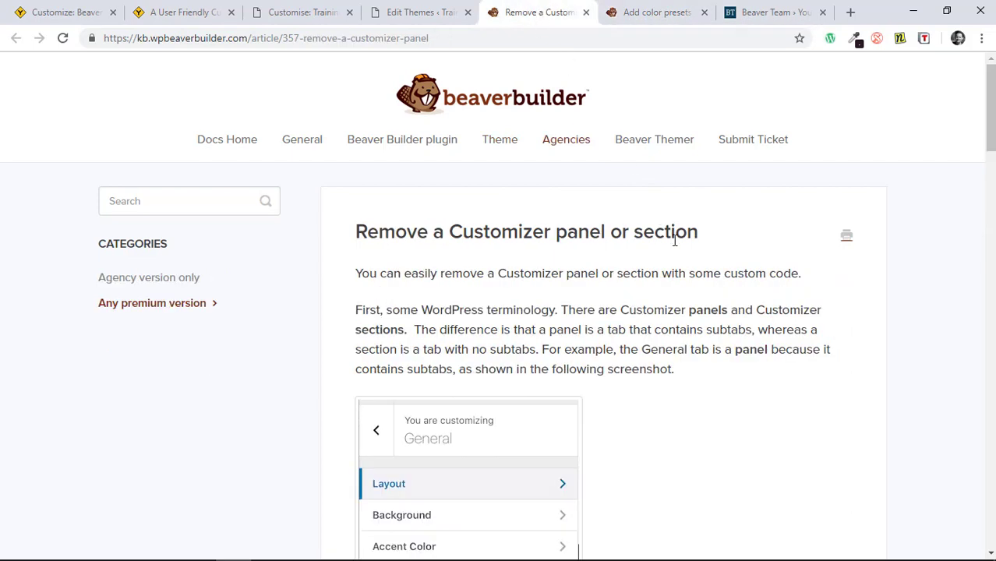
pyautogui.scroll(-5, 676, 241)
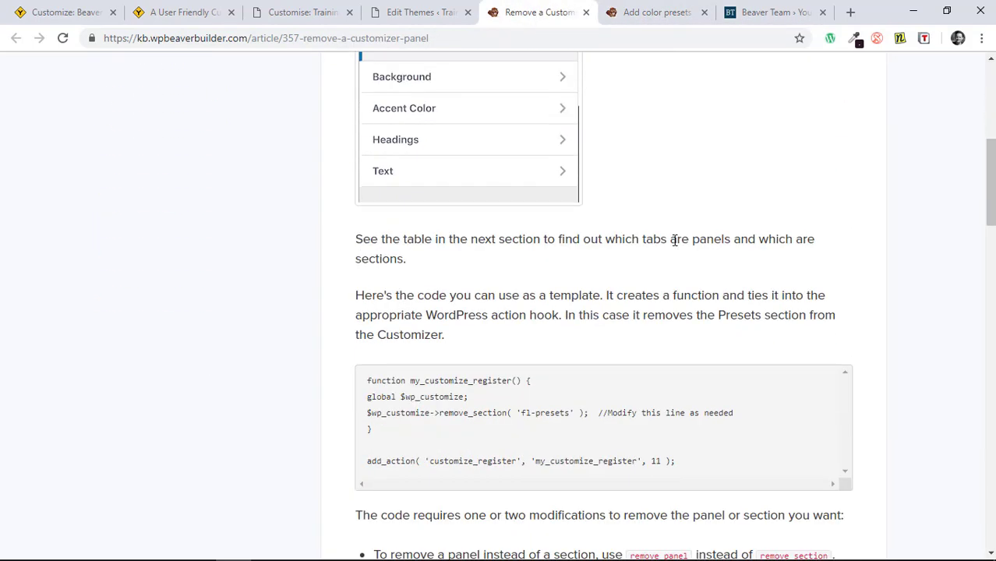
pyautogui.scroll(-1, 675, 241)
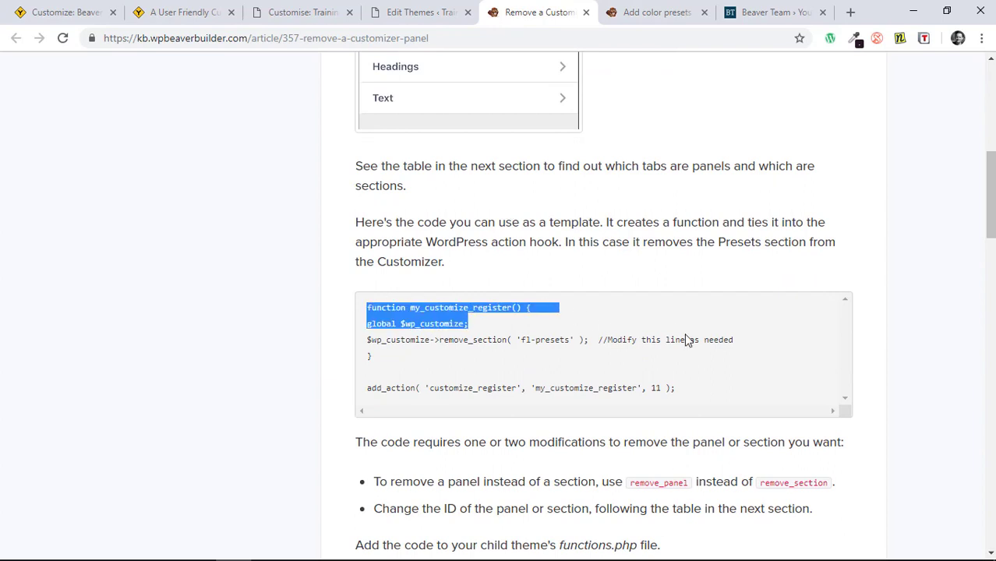
pyautogui.moveTo(686, 341); pyautogui.dragTo(705, 397)
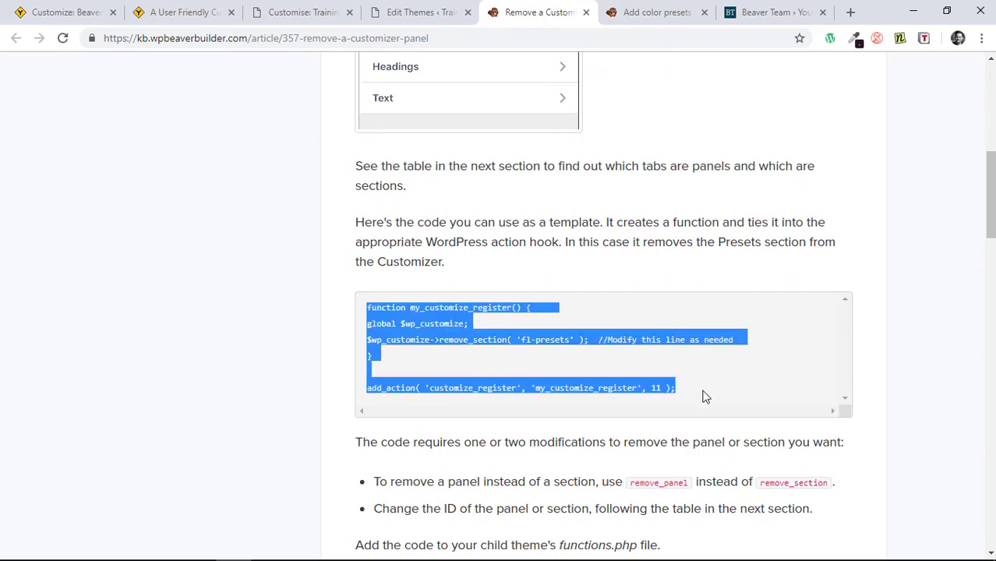
pyautogui.click(365, 345)
pyautogui.moveTo(733, 343); pyautogui.dragTo(363, 343)
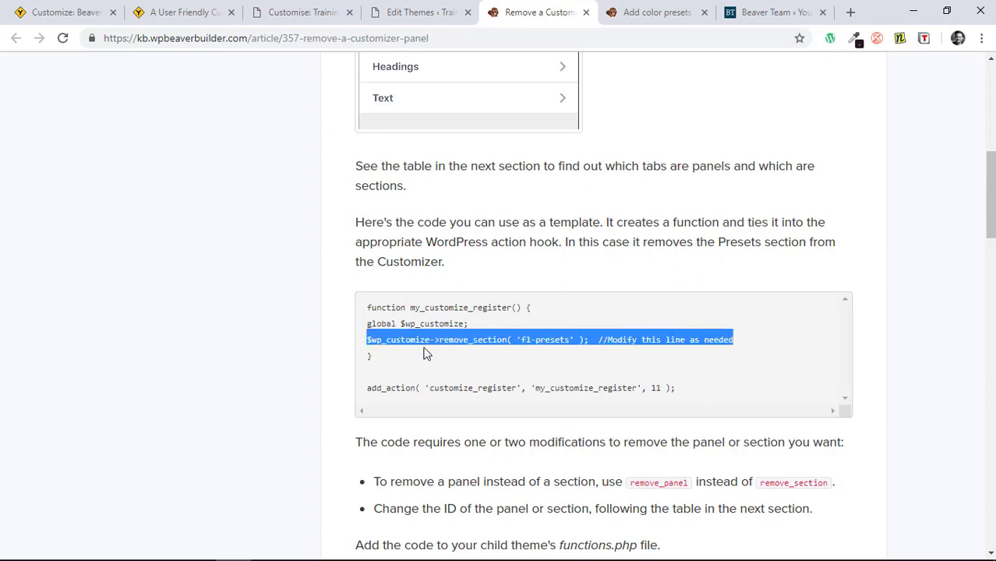
pyautogui.scroll(-1, 794, 345)
pyautogui.click(651, 390)
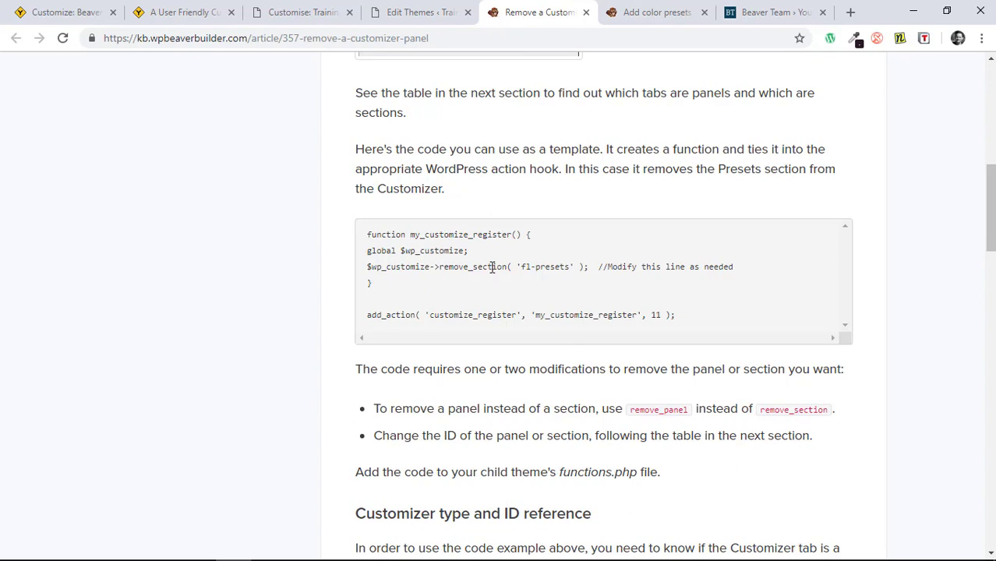
pyautogui.moveTo(521, 265); pyautogui.dragTo(571, 267)
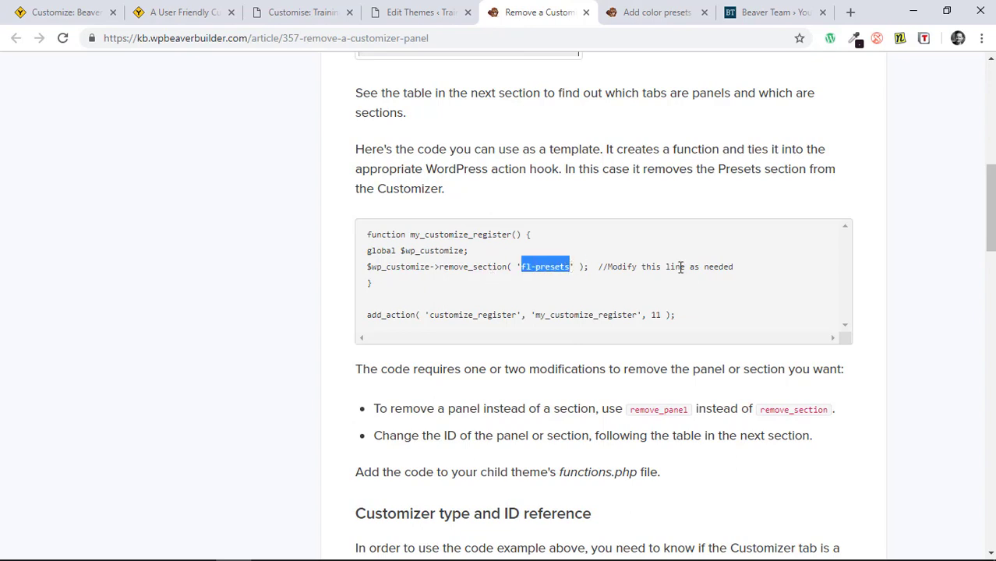
pyautogui.scroll(-4, 705, 277)
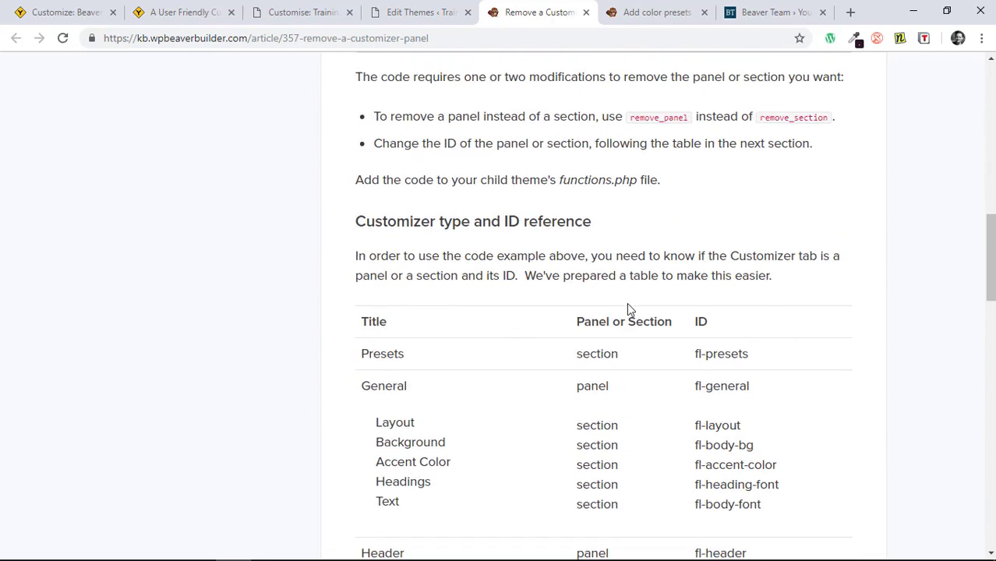
pyautogui.scroll(-1, 620, 309)
pyautogui.scroll(-1, 670, 288)
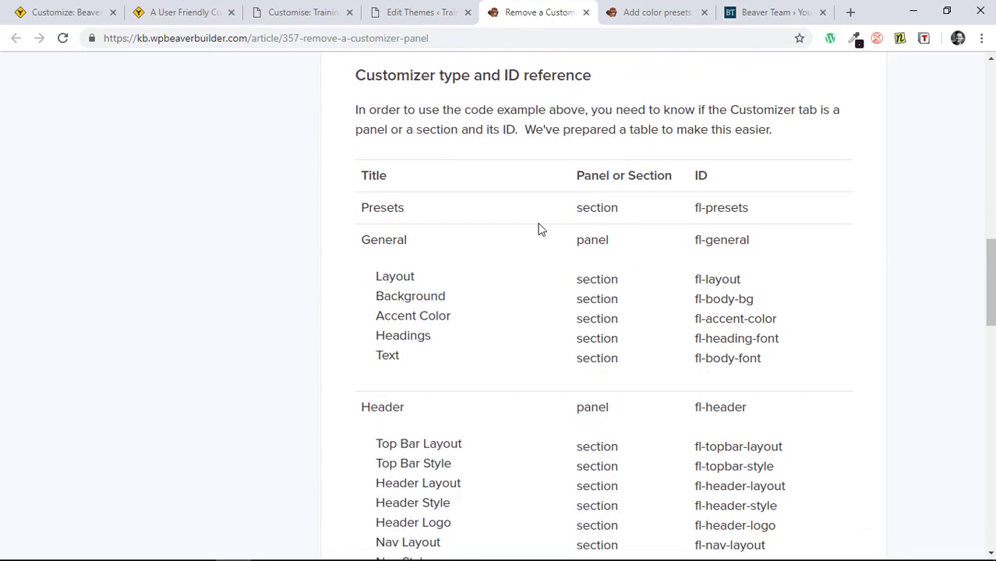
pyautogui.scroll(-1, 677, 275)
pyautogui.scroll(-6, 677, 276)
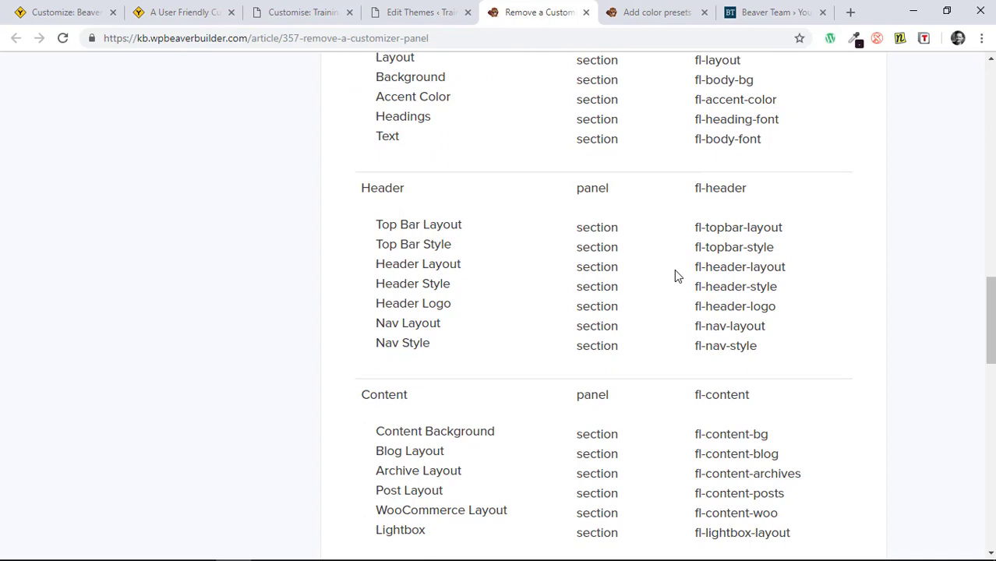
pyautogui.scroll(-5, 676, 275)
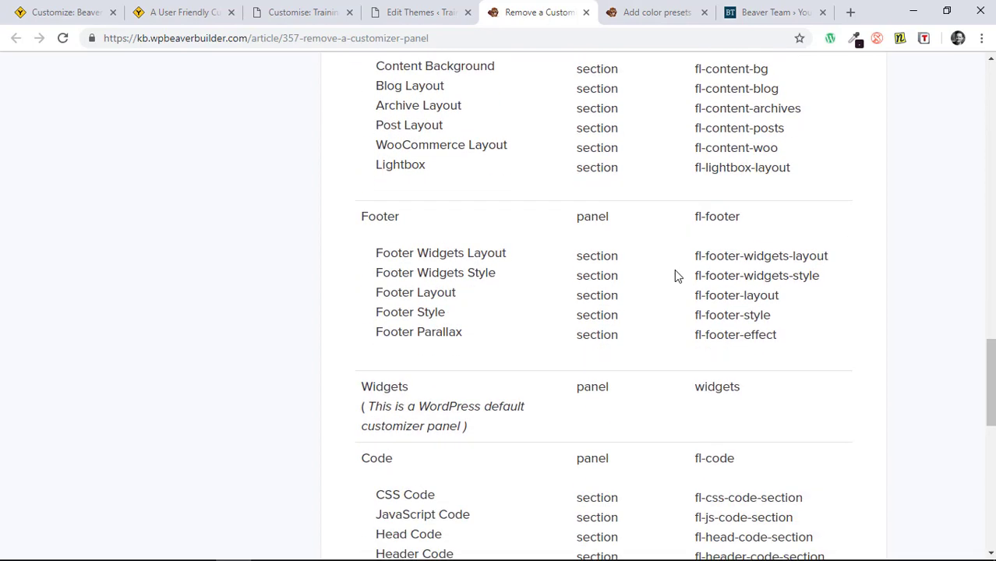
pyautogui.scroll(-4, 677, 275)
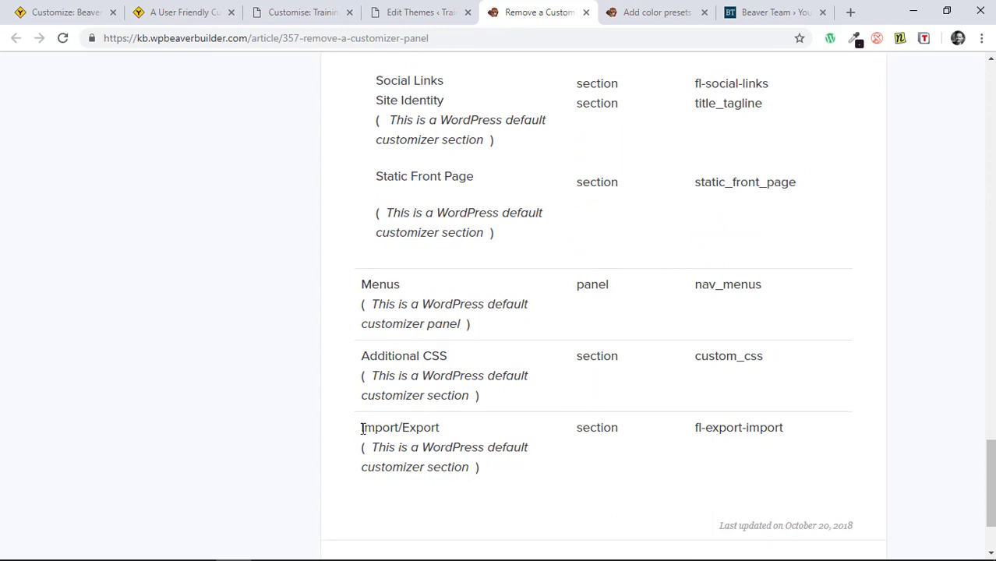
pyautogui.moveTo(362, 428); pyautogui.dragTo(441, 428)
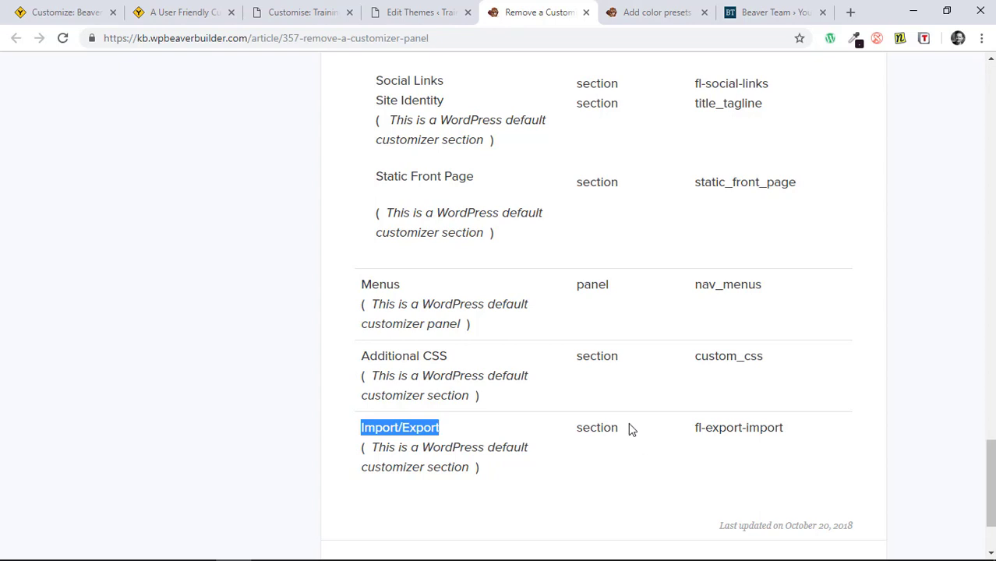
pyautogui.moveTo(698, 427); pyautogui.dragTo(784, 428)
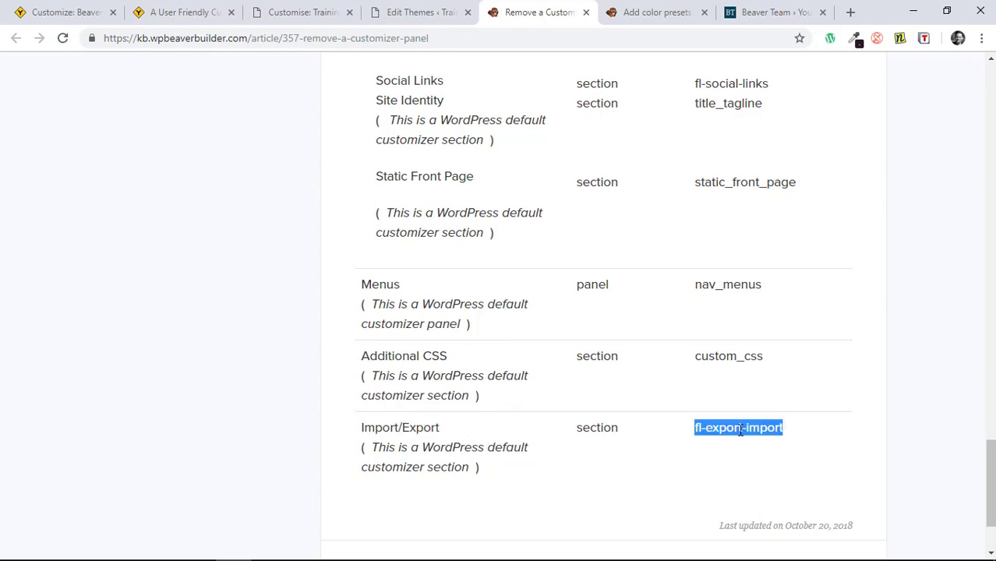
pyautogui.click(741, 429)
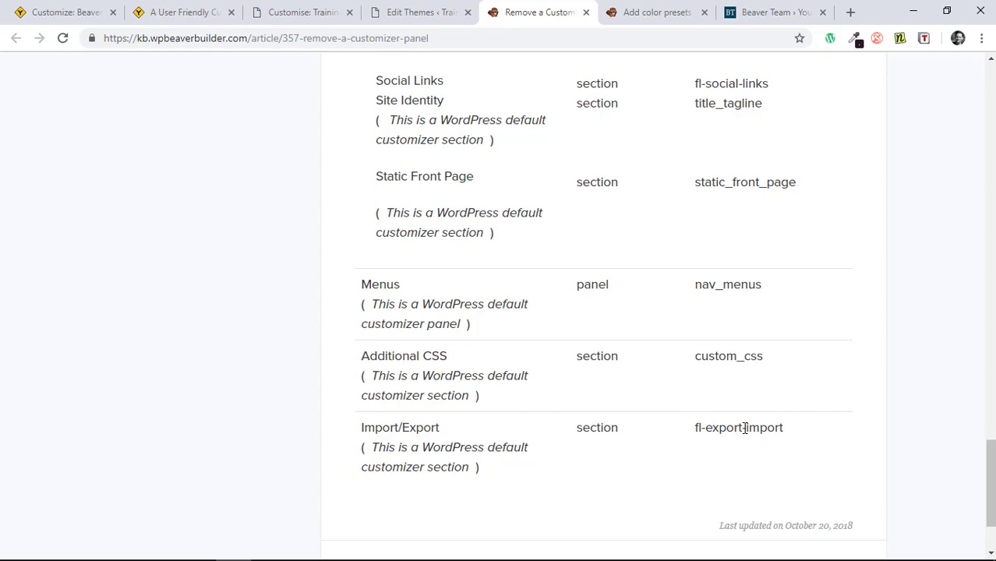
pyautogui.moveTo(782, 426); pyautogui.dragTo(692, 429)
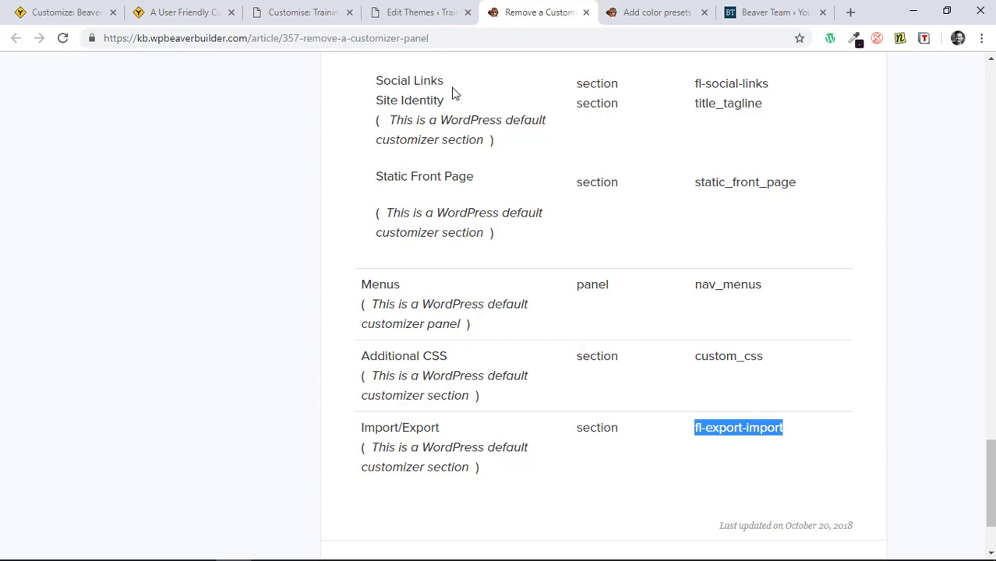
# - Select the snippet that removes panels and renames fl-general, then go to functions.php
pyautogui.click(304, 14)
pyautogui.click(187, 13)
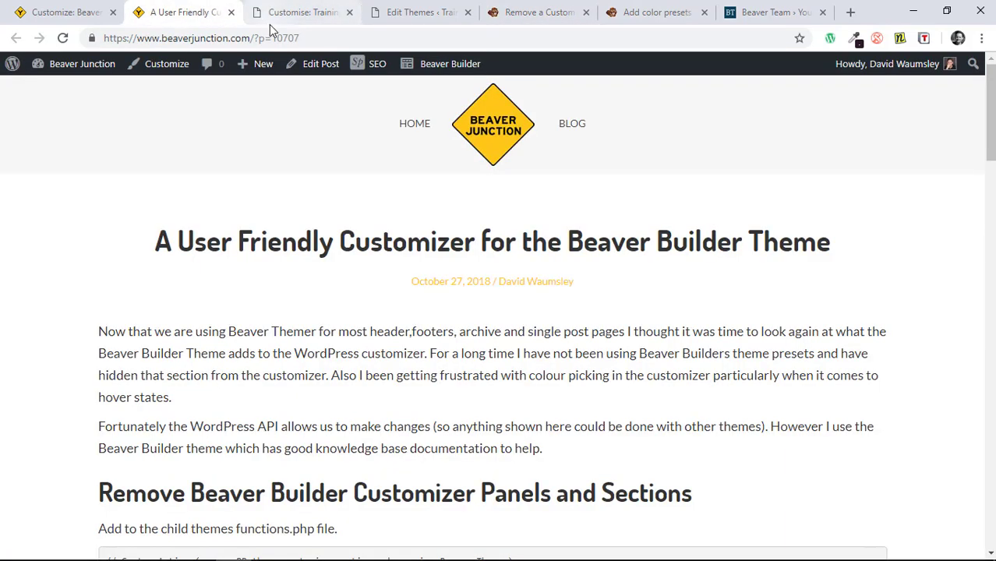
pyautogui.scroll(-5, 528, 306)
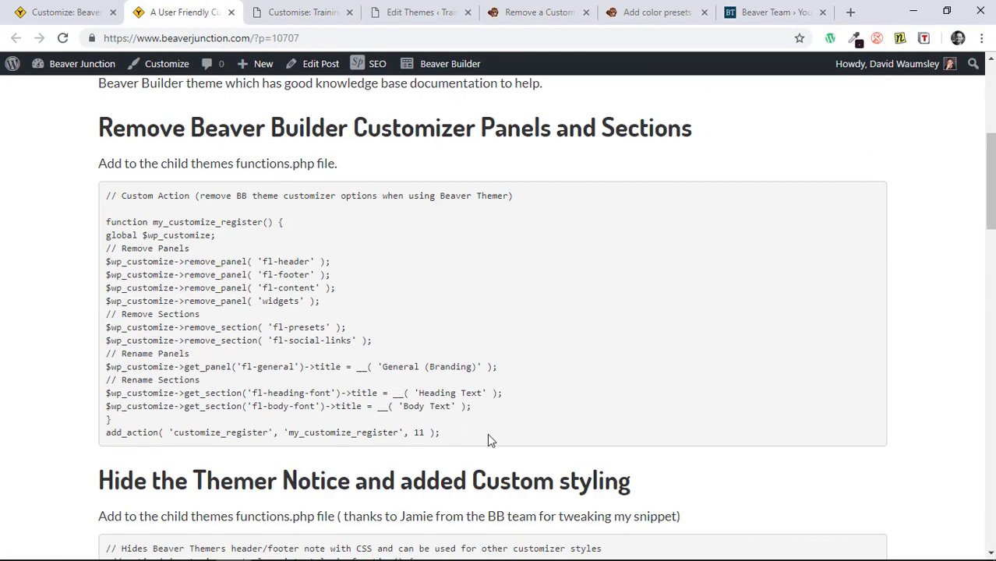
pyautogui.moveTo(476, 434); pyautogui.dragTo(108, 195)
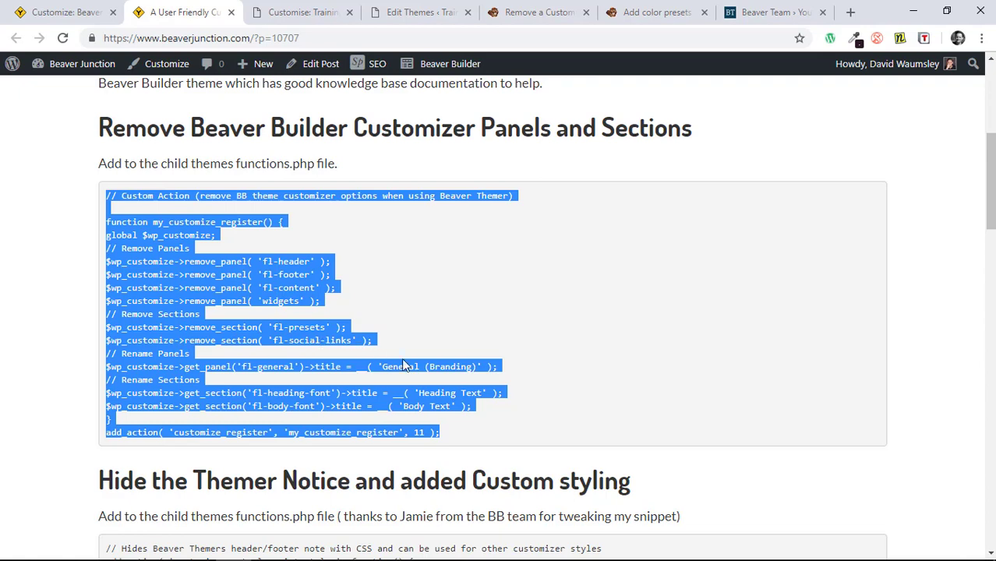
pyautogui.click(263, 369)
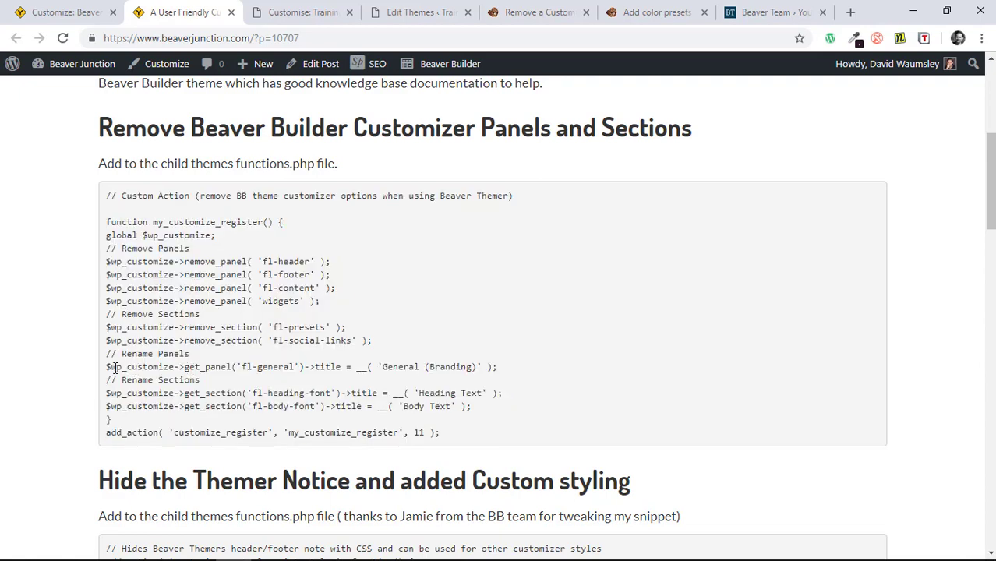
pyautogui.moveTo(115, 368); pyautogui.dragTo(488, 364)
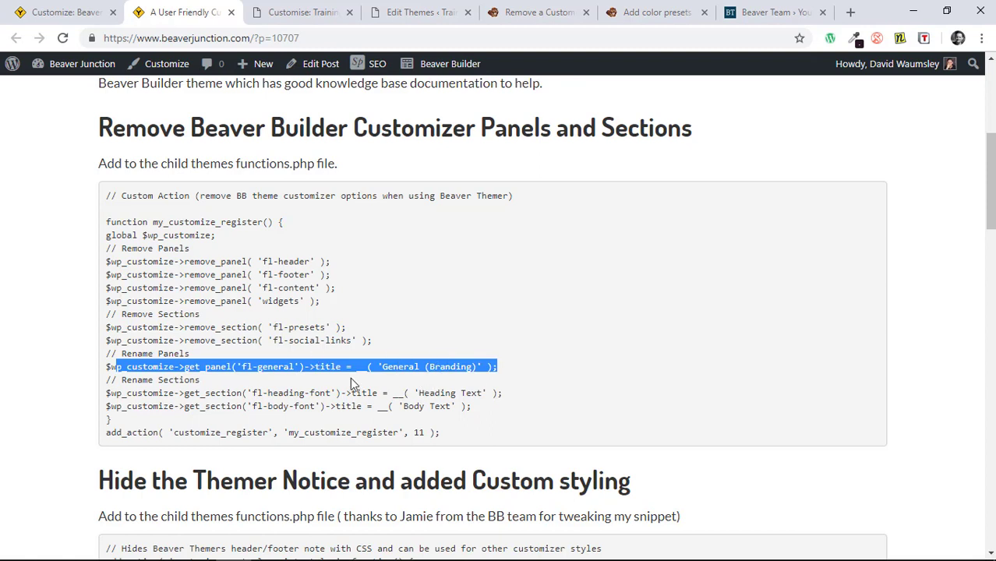
pyautogui.click(449, 439)
pyautogui.moveTo(450, 440); pyautogui.dragTo(96, 197)
pyautogui.hotkey('ctrl', 'c')
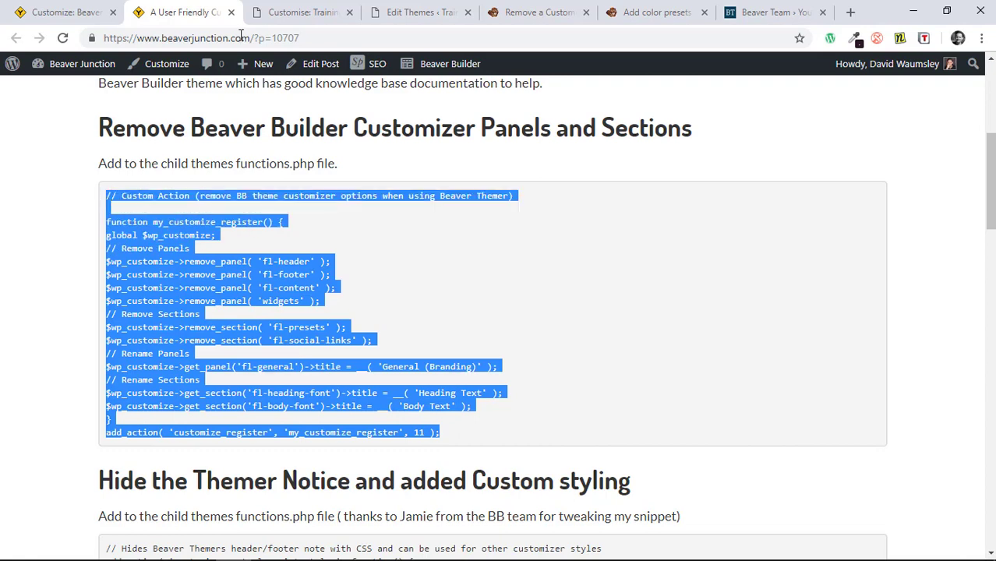
pyautogui.click(420, 13)
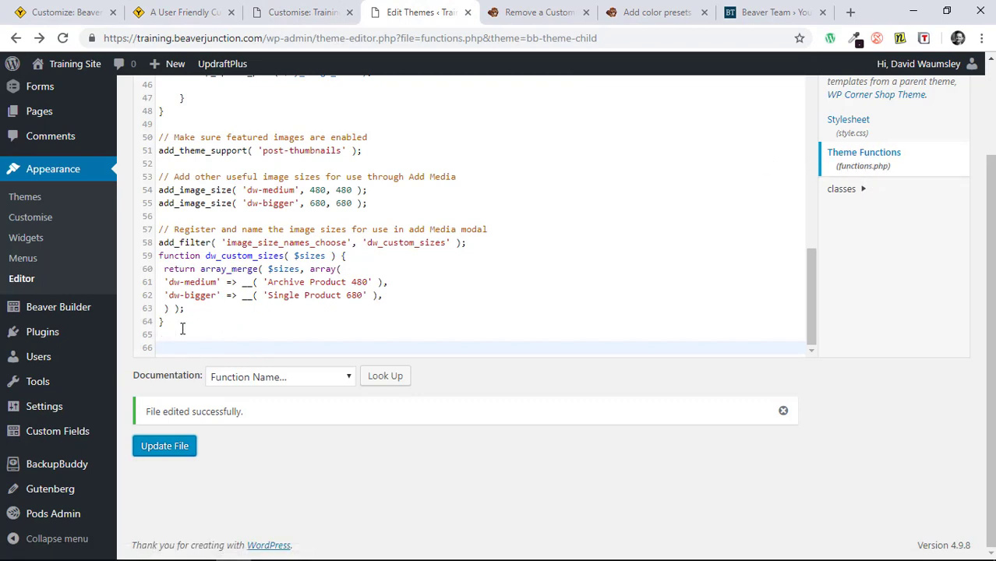
# - Paste the panel-removal snippet after the last line of functions.php and update the file
pyautogui.click(184, 323)
pyautogui.press('Return')
pyautogui.press('Return')
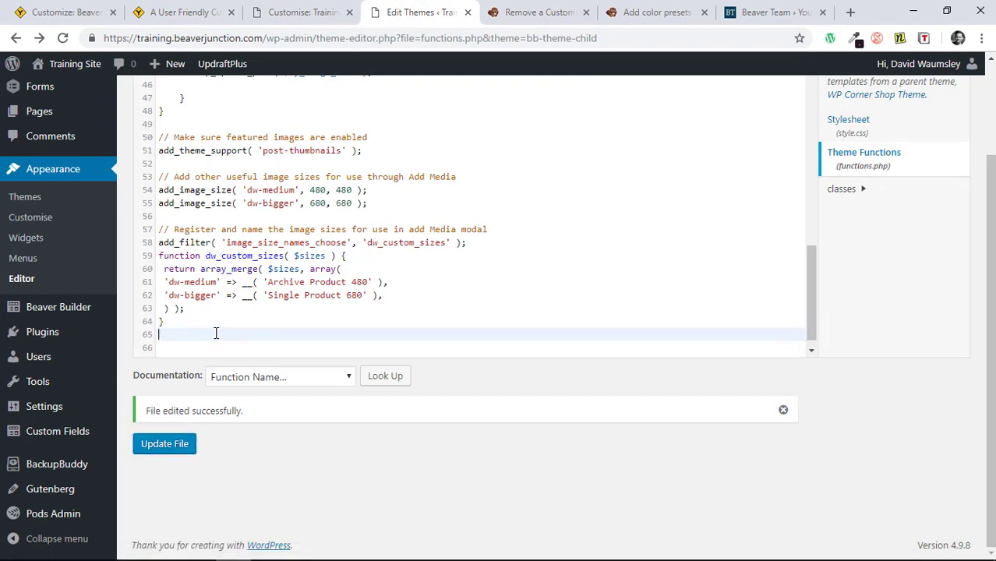
pyautogui.hotkey('ctrl', 'v')
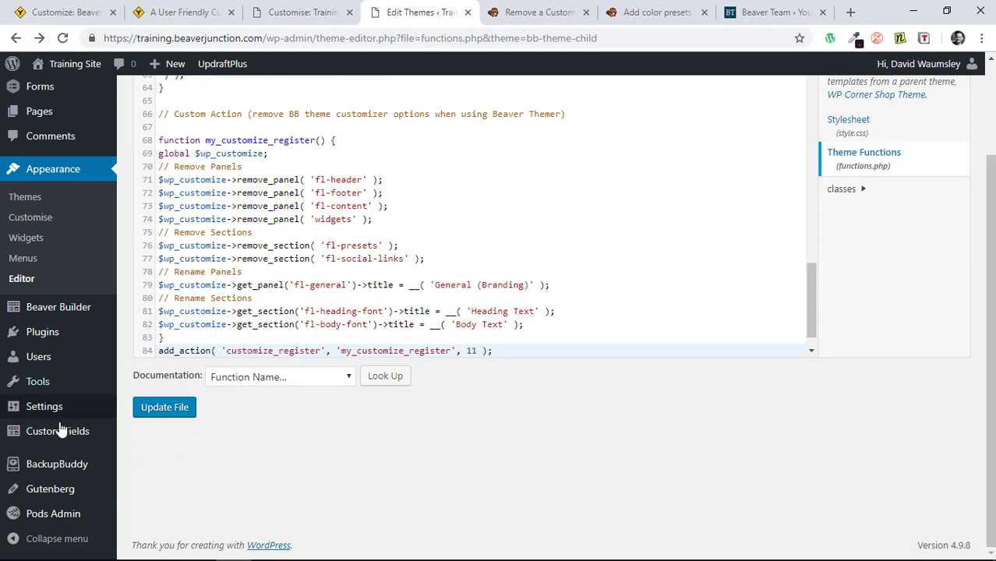
pyautogui.click(175, 411)
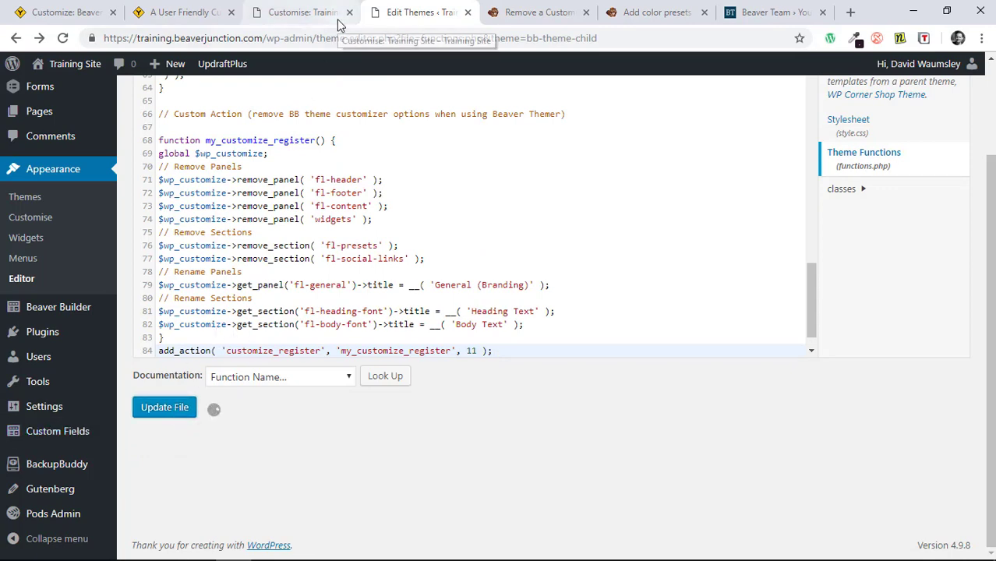
pyautogui.hotkey('ctrl', '2')
# - Select the entire 'Hide the Themer Notice' code snippet in the article
pyautogui.scroll(-3, 600, 287)
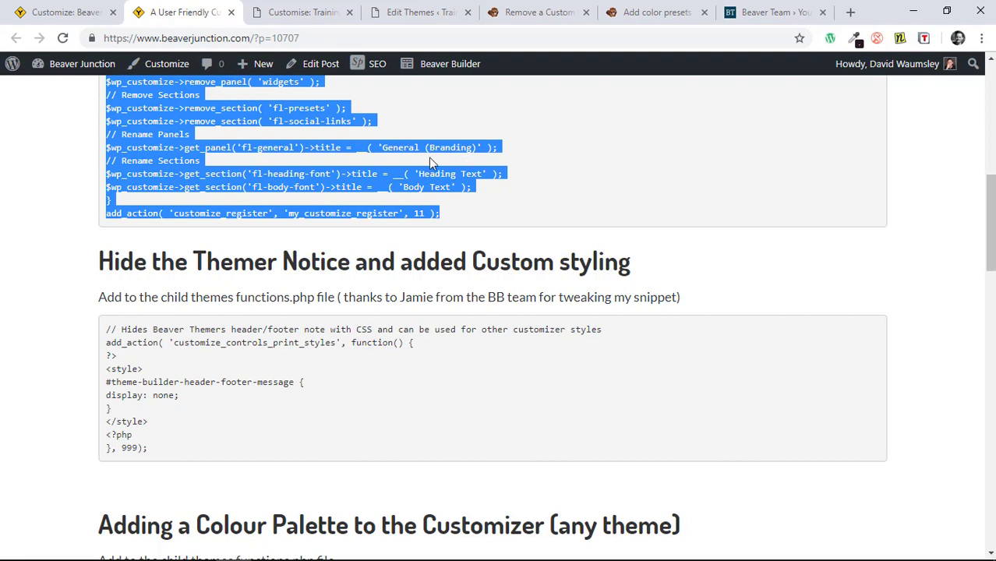
pyautogui.click(521, 194)
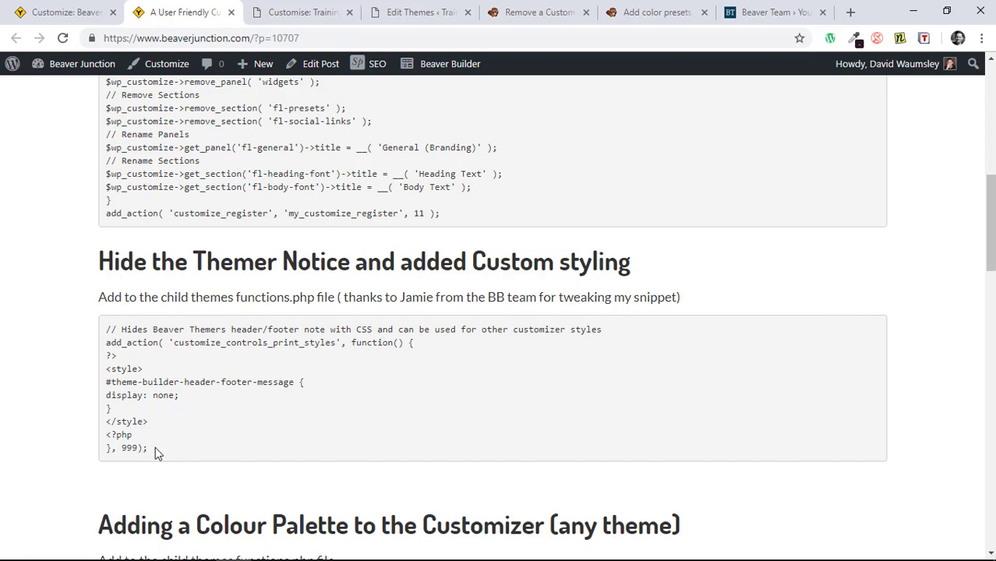
pyautogui.moveTo(148, 448); pyautogui.dragTo(144, 363)
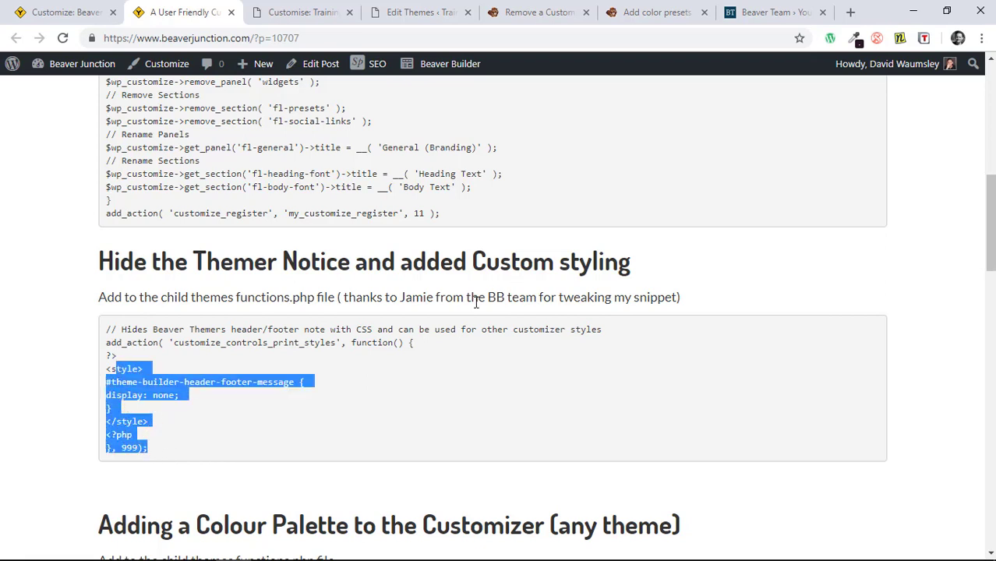
pyautogui.click(153, 447)
pyautogui.moveTo(155, 449); pyautogui.dragTo(107, 333)
pyautogui.hotkey('ctrl', 'c')
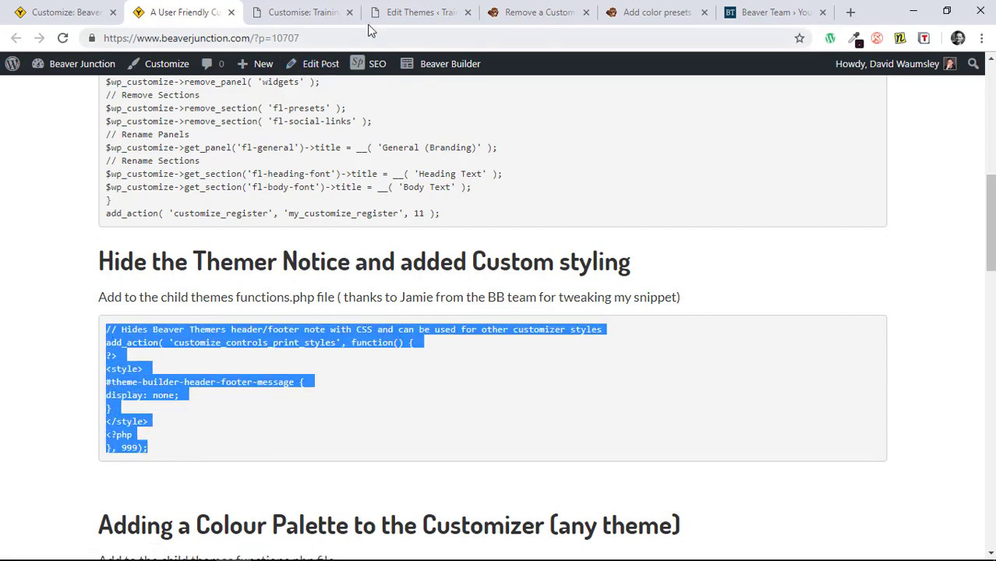
# - Paste the Themer notice snippet after line 84 of functions.php and update the file
pyautogui.click(416, 13)
pyautogui.click(521, 350)
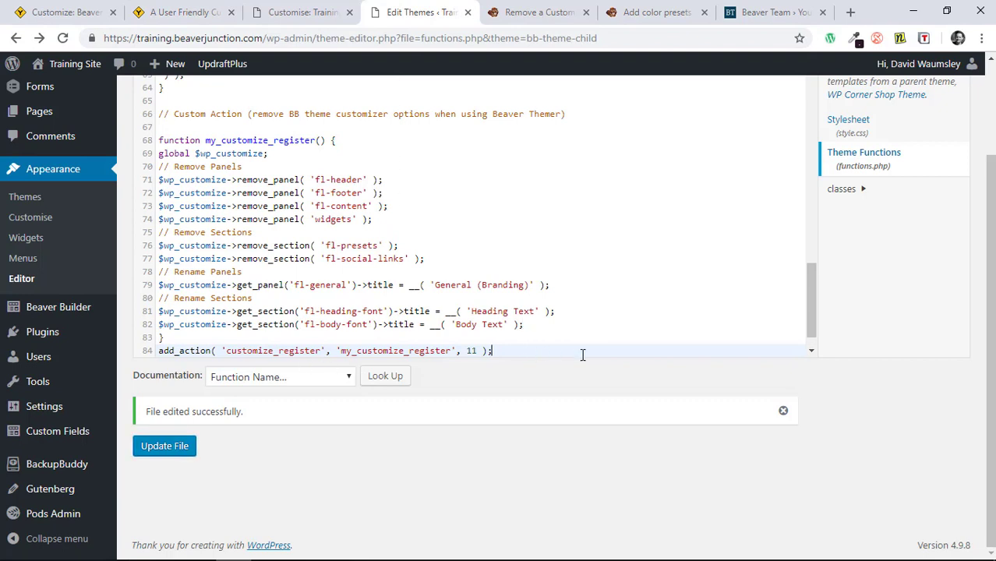
pyautogui.press('Return')
pyautogui.press('Return')
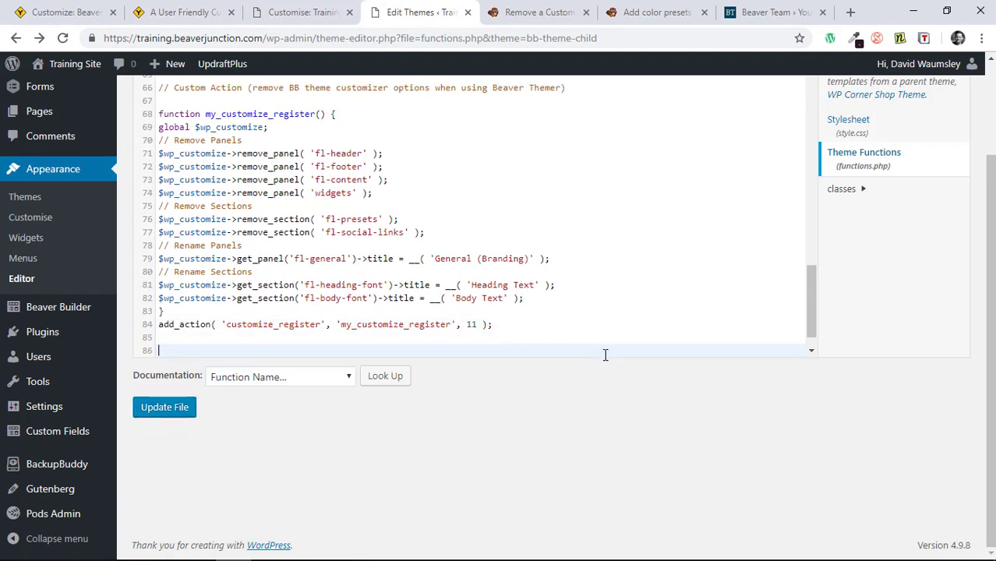
pyautogui.hotkey('ctrl', 'v')
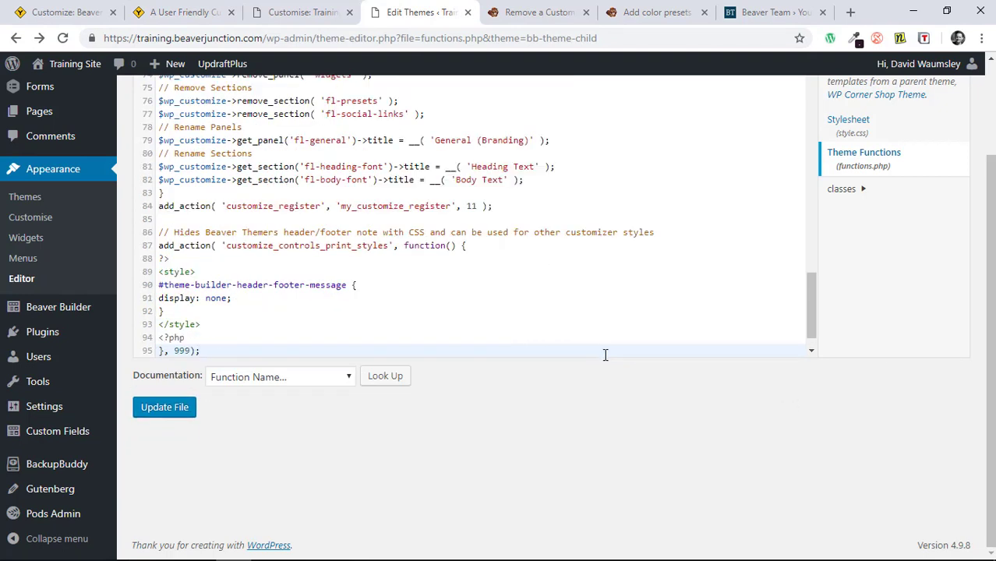
pyautogui.click(190, 408)
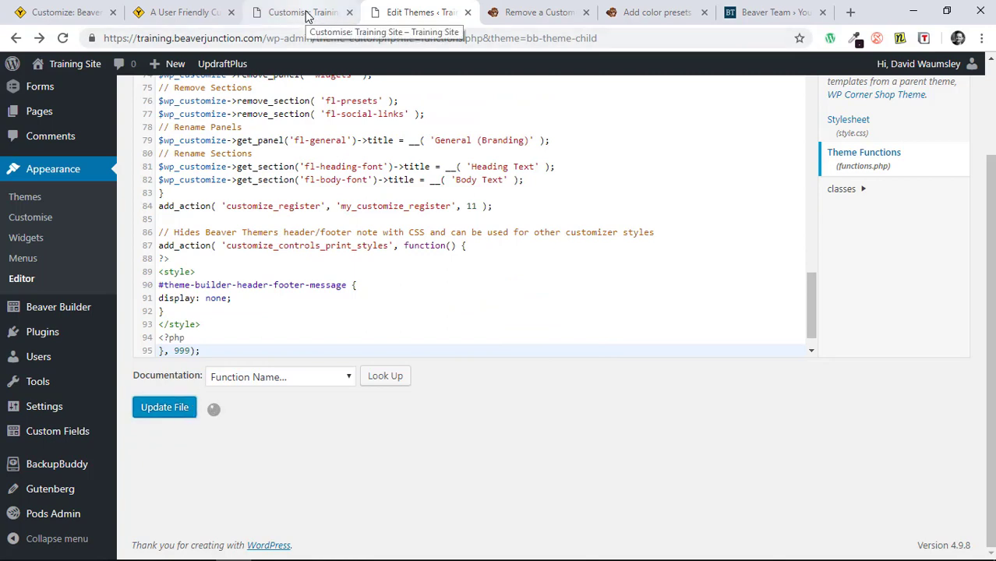
pyautogui.click(142, 11)
# - Select the whole colour palette preset snippet and return to the functions.php editor
pyautogui.scroll(-4, 466, 263)
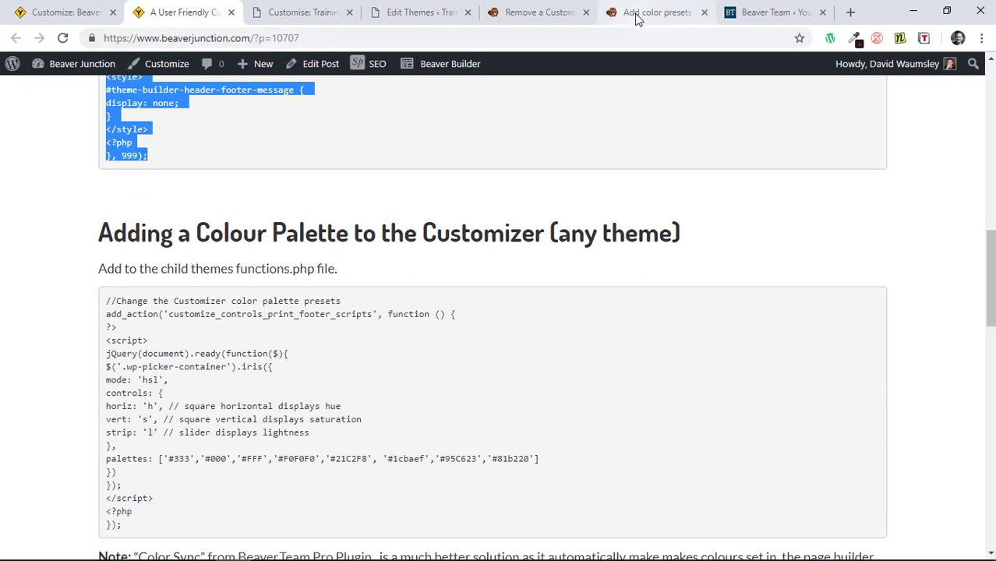
pyautogui.scroll(-2, 358, 418)
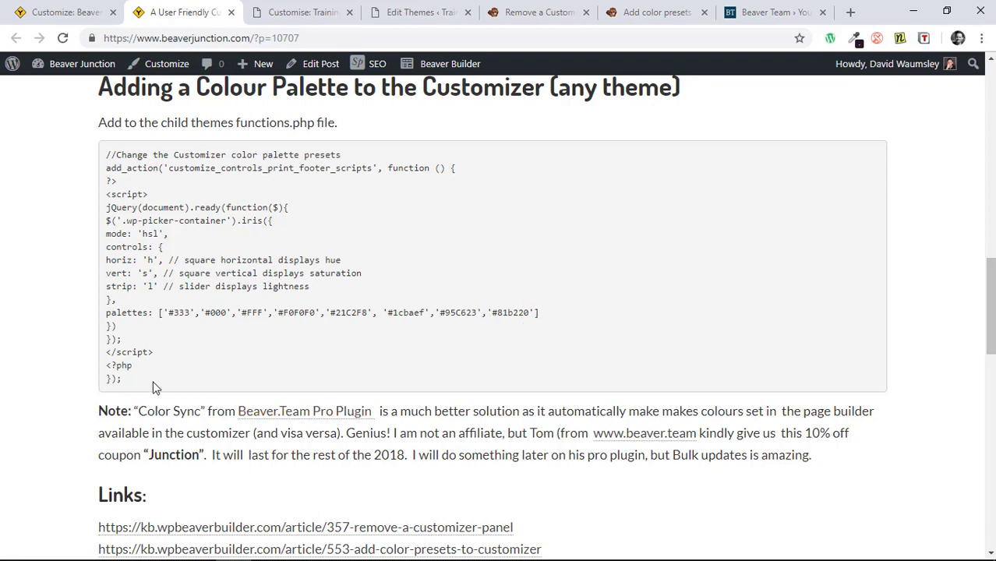
pyautogui.moveTo(129, 380); pyautogui.dragTo(110, 154)
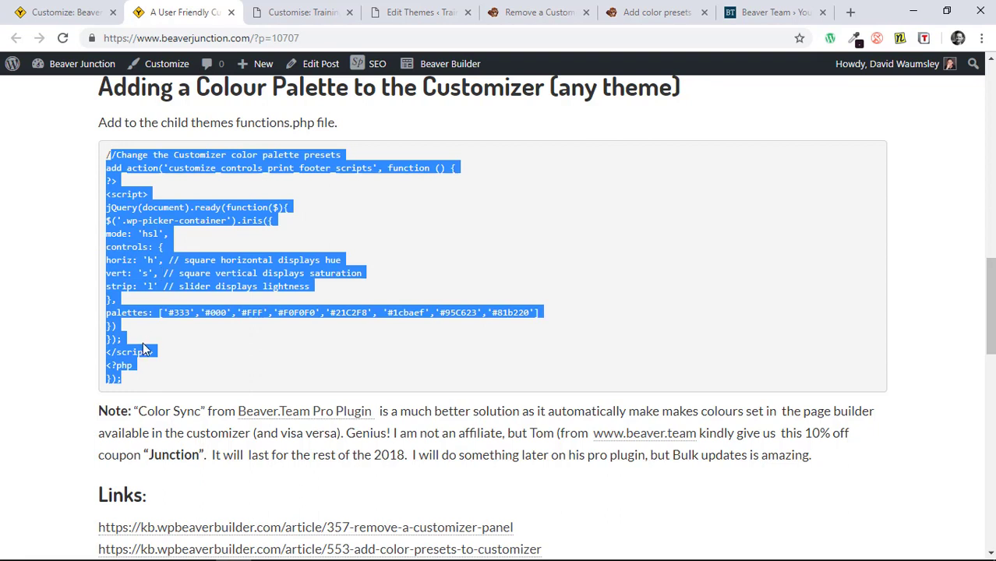
pyautogui.click(141, 387)
pyautogui.moveTo(131, 382); pyautogui.dragTo(101, 158)
pyautogui.hotkey('ctrl', 'c')
pyautogui.click(421, 14)
# - Paste the colour palette snippet after line 95, update functions.php, and reload the Customizer
pyautogui.click(222, 355)
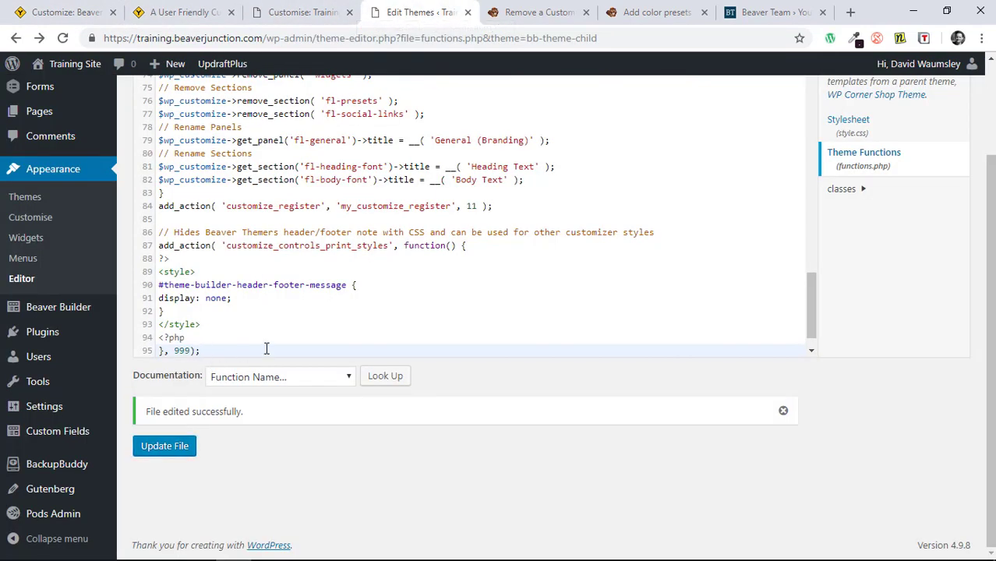
pyautogui.press('Return')
pyautogui.press('Return')
pyautogui.hotkey('ctrl', 'v')
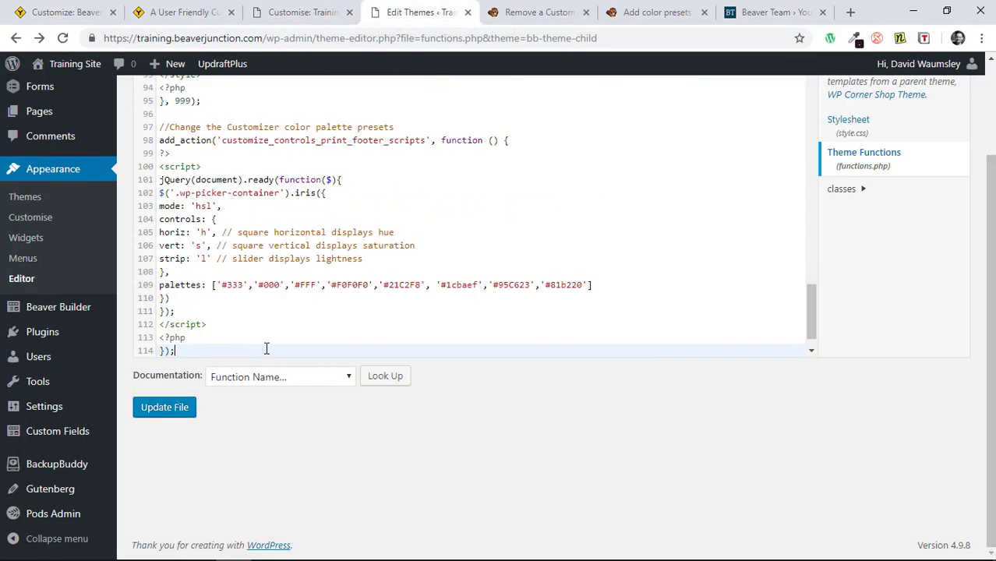
pyautogui.click(173, 418)
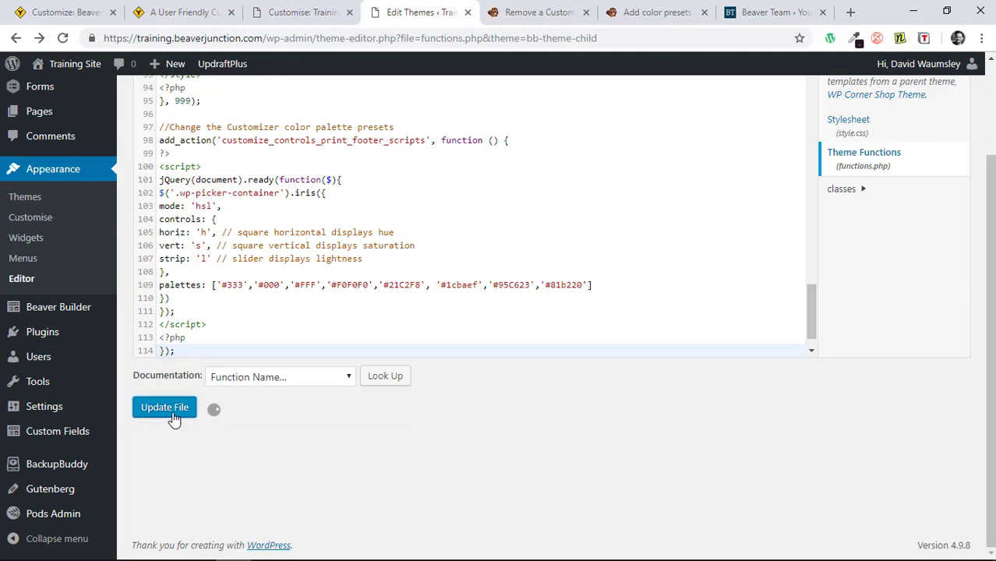
pyautogui.click(308, 12)
pyautogui.click(63, 38)
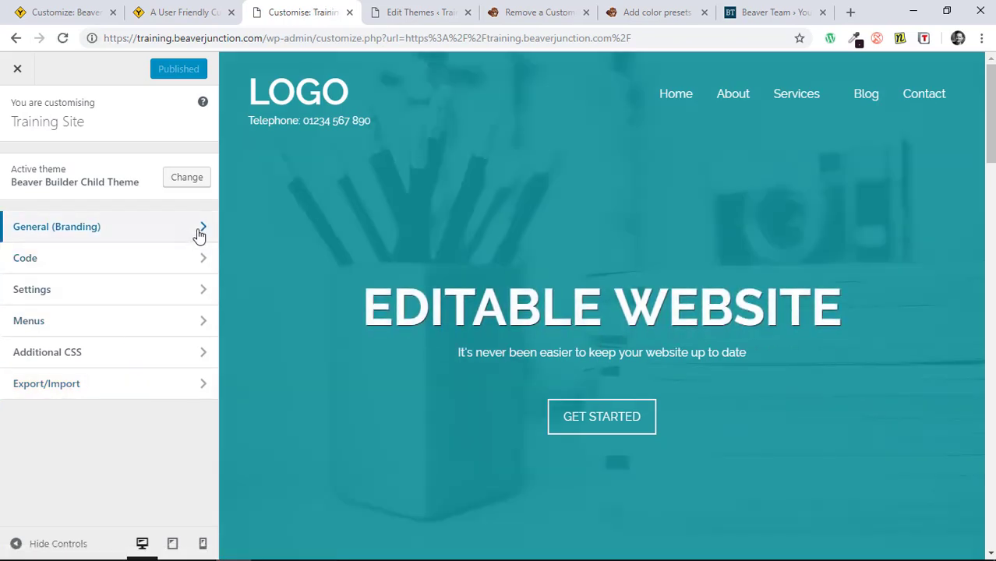
# - Check the new palette swatches in the General (Branding) background colour picker, then switch to the Beaver Team site
pyautogui.click(200, 232)
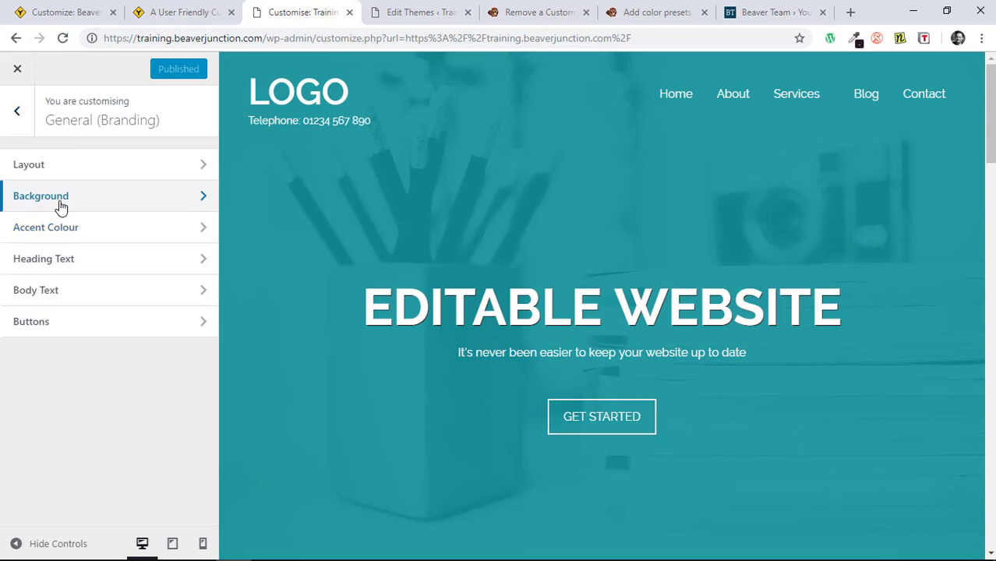
pyautogui.click(28, 205)
pyautogui.click(24, 187)
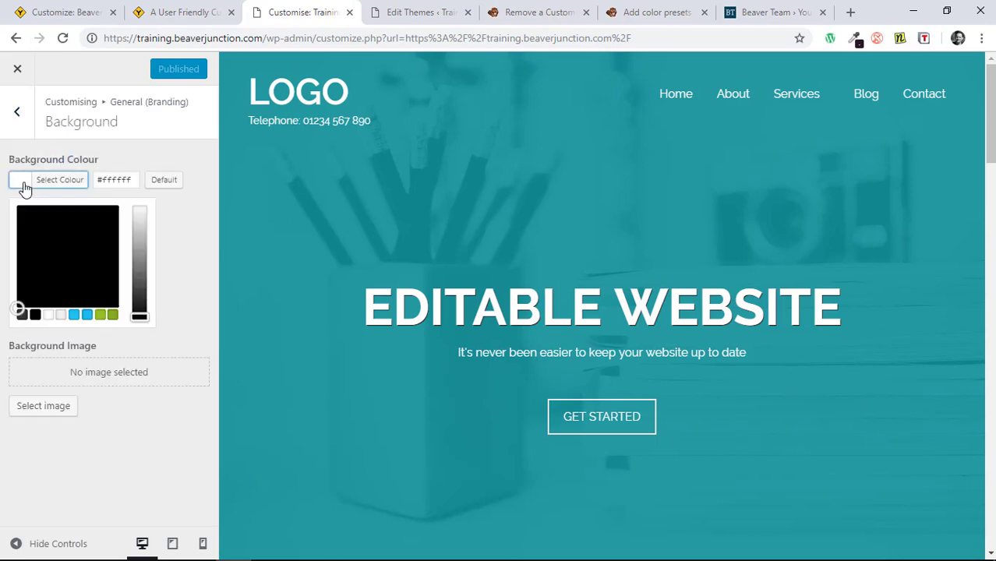
pyautogui.scroll(-7, 511, 326)
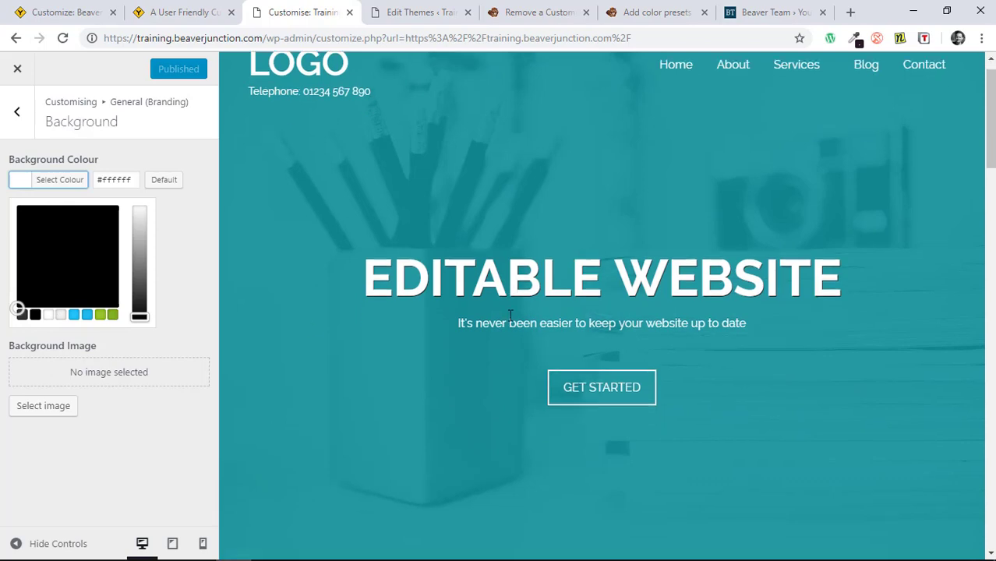
pyautogui.scroll(-3, 510, 326)
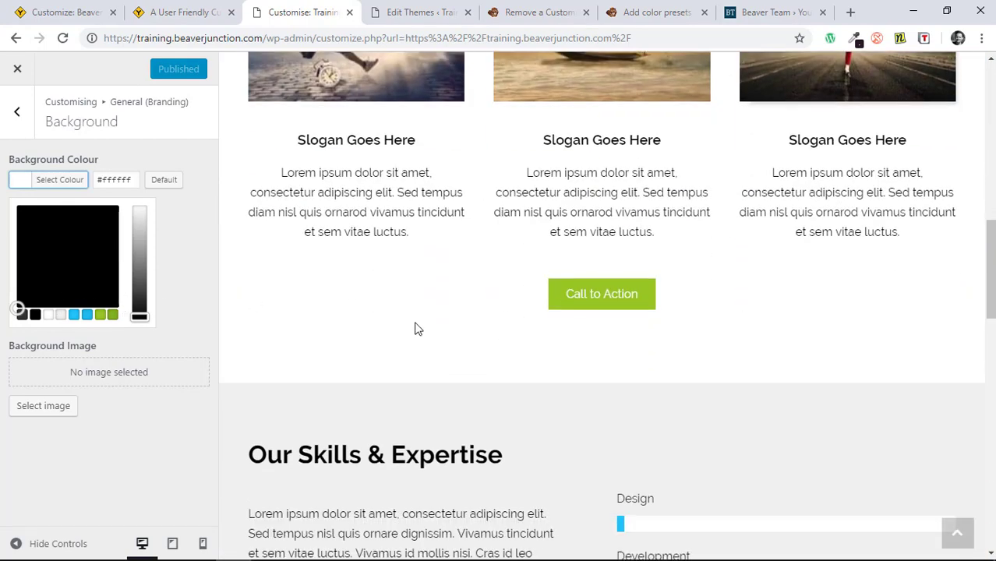
pyautogui.scroll(6, 430, 345)
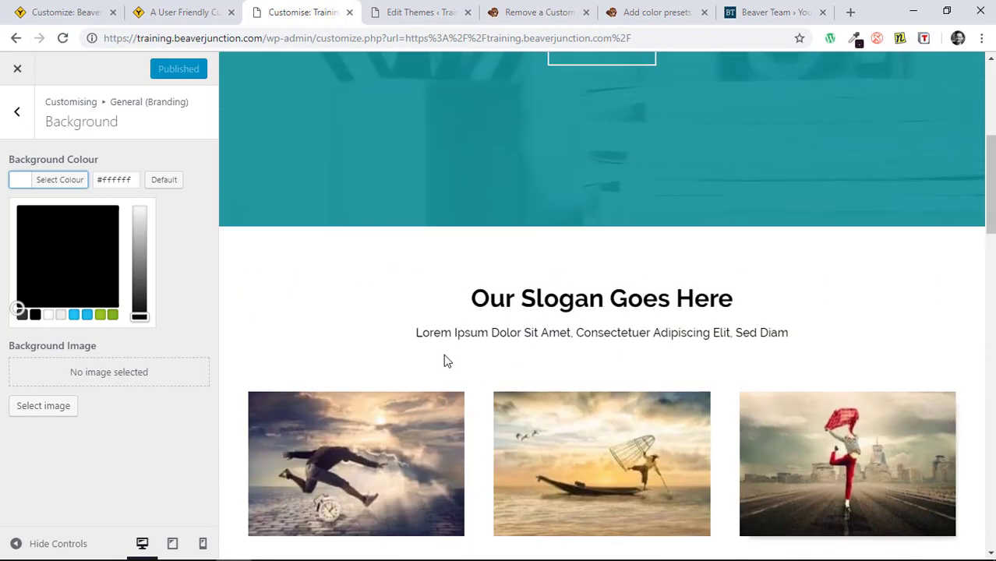
pyautogui.scroll(1, 444, 354)
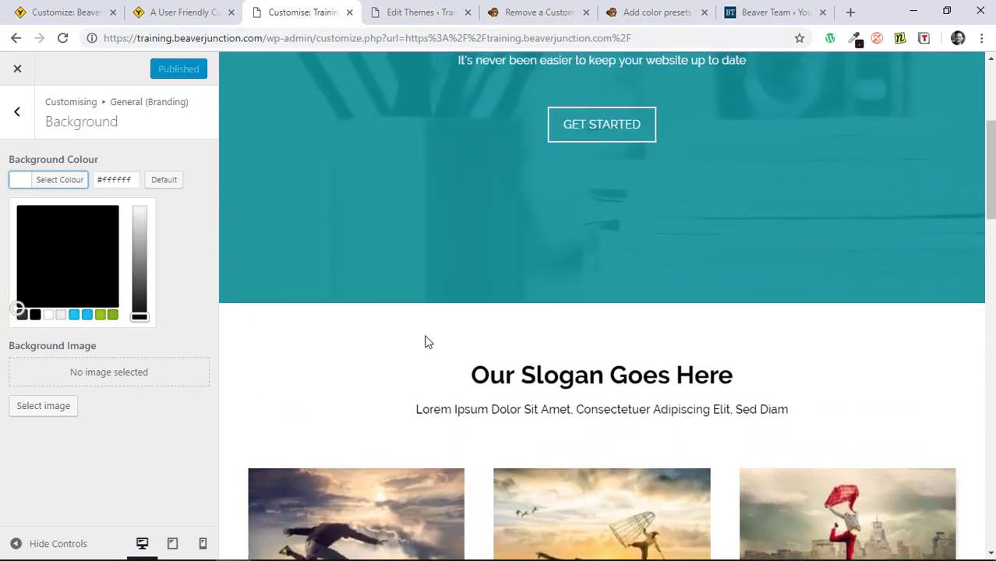
pyautogui.click(74, 12)
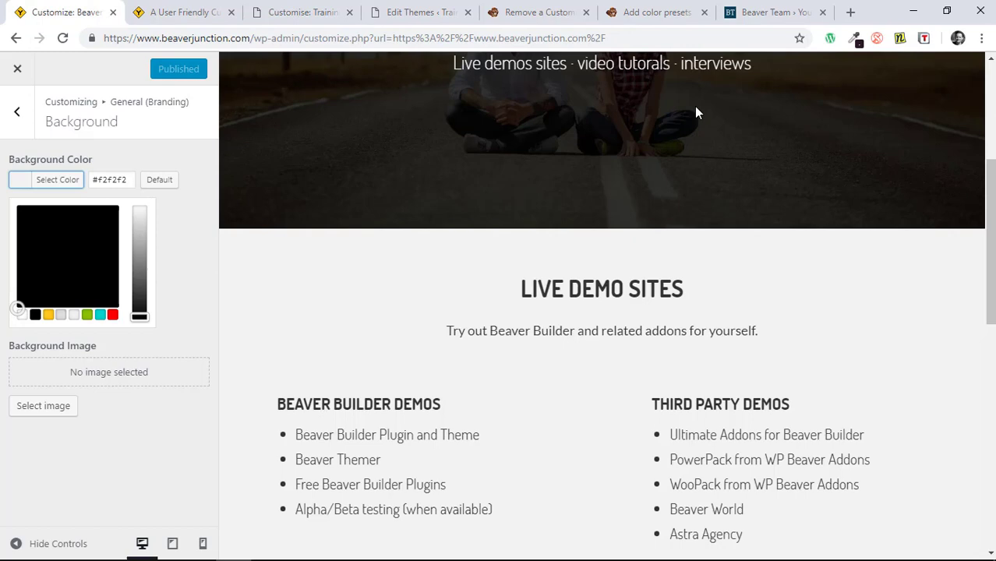
pyautogui.click(747, 21)
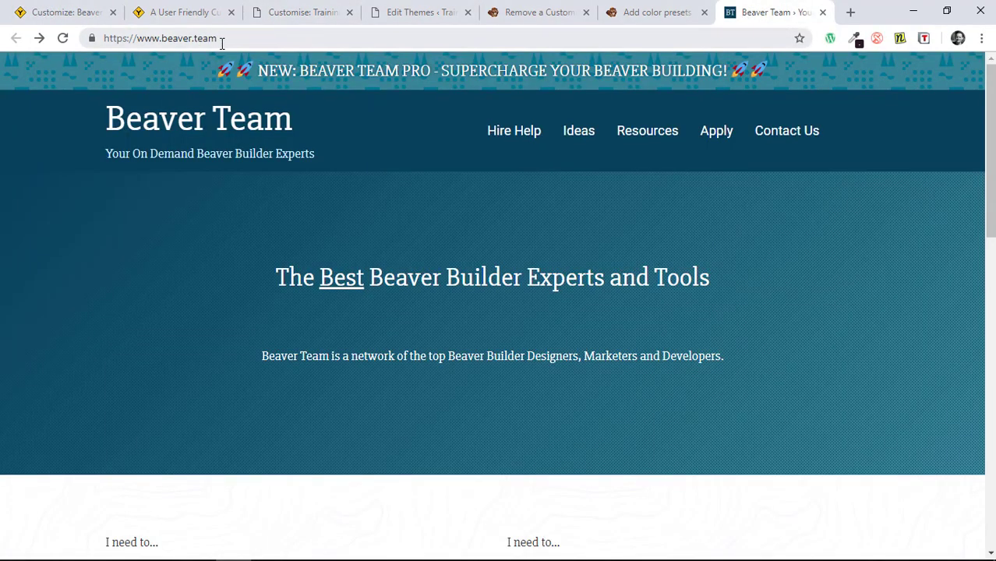
# - Scroll the Beaver Team Pro product page down to its Handy Features section showing Color Sync
pyautogui.click(554, 72)
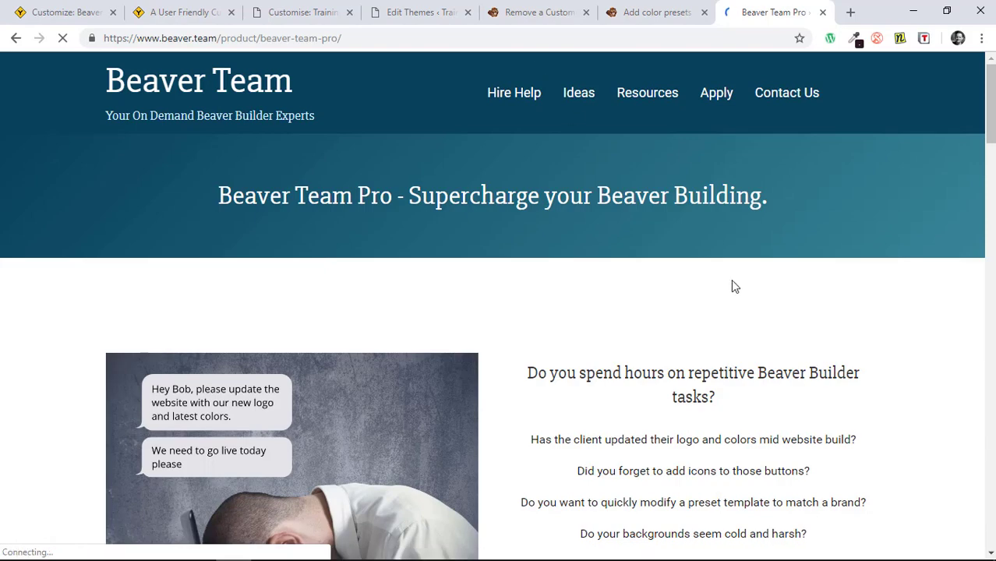
pyautogui.scroll(-10, 732, 282)
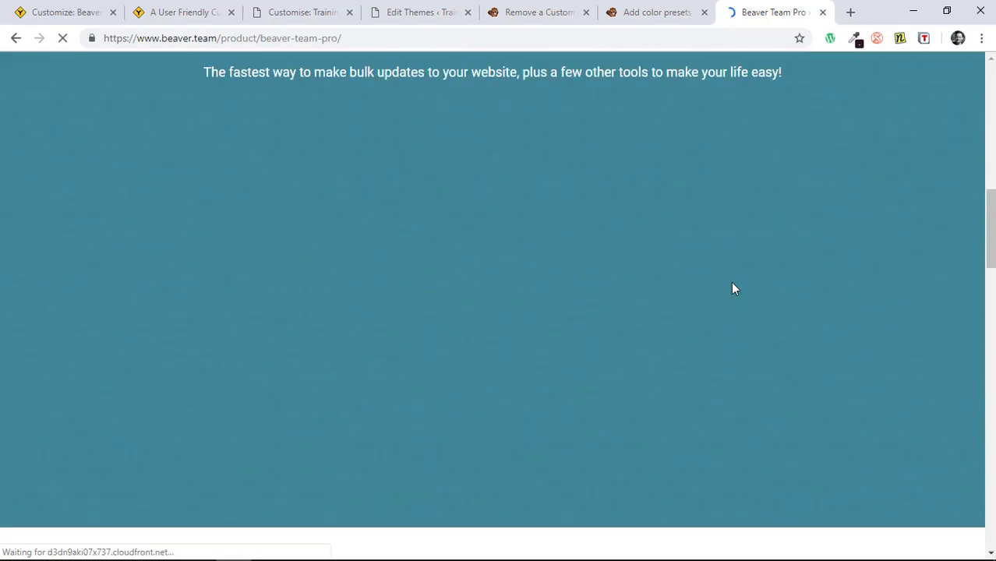
pyautogui.scroll(-6, 732, 283)
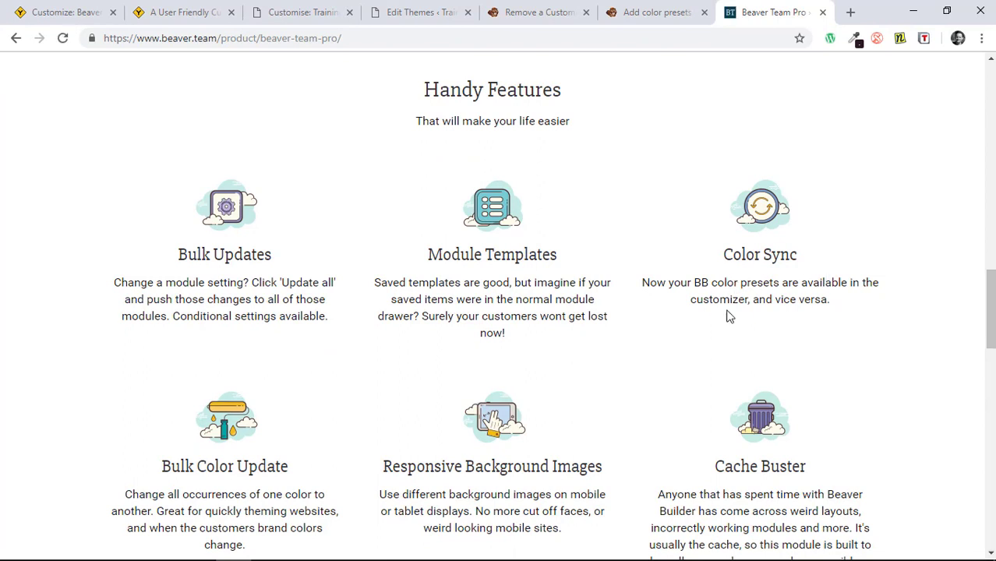
pyautogui.scroll(3, 842, 257)
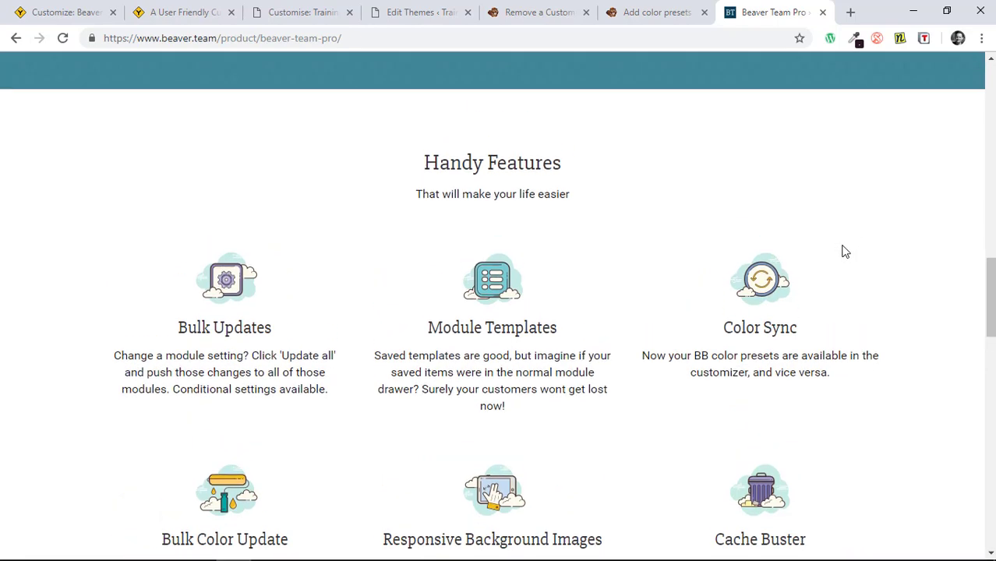
pyautogui.scroll(10, 842, 266)
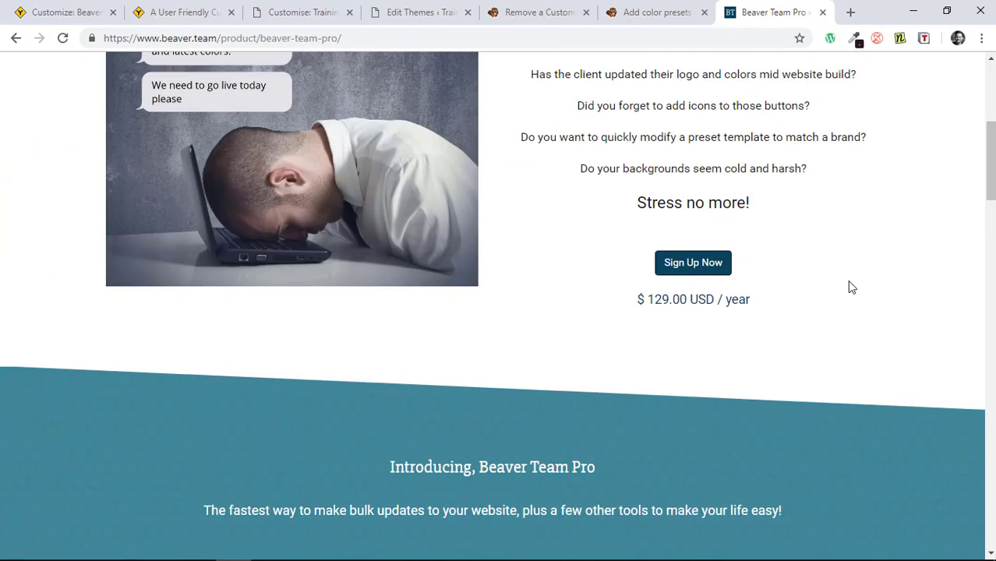
pyautogui.scroll(2, 850, 287)
pyautogui.scroll(-3, 853, 290)
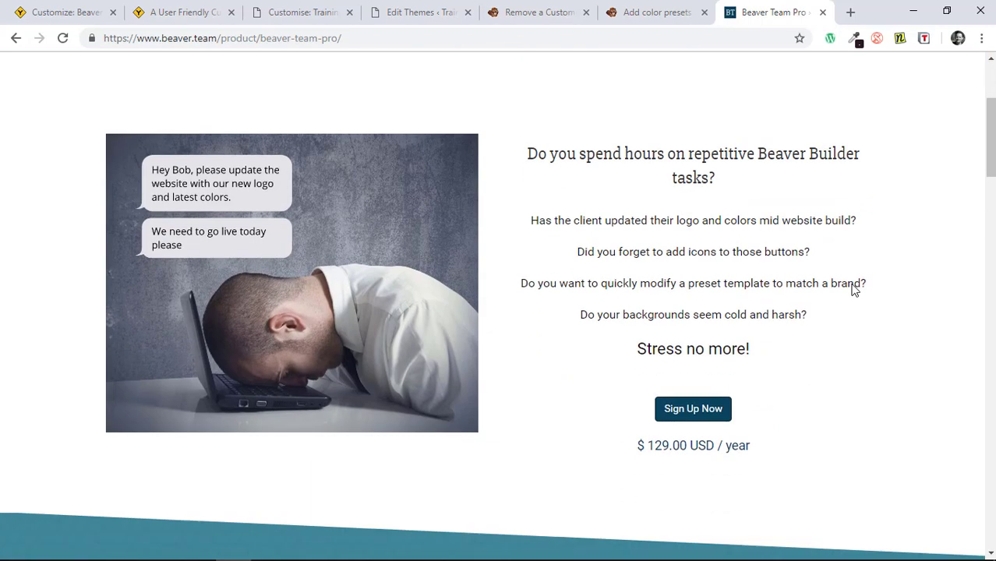
pyautogui.scroll(-2, 854, 287)
pyautogui.scroll(-10, 853, 285)
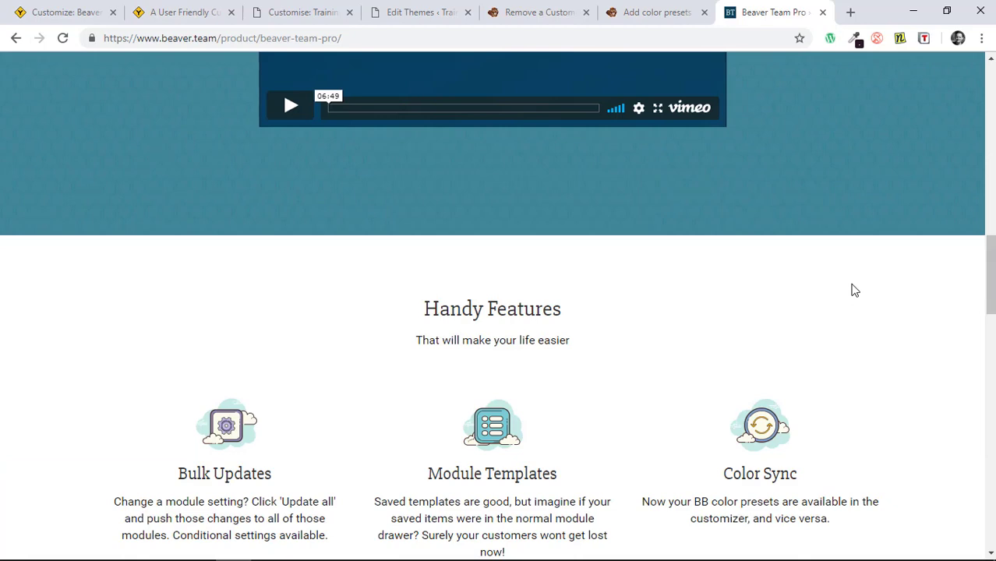
pyautogui.scroll(-1, 855, 290)
pyautogui.scroll(-1, 854, 290)
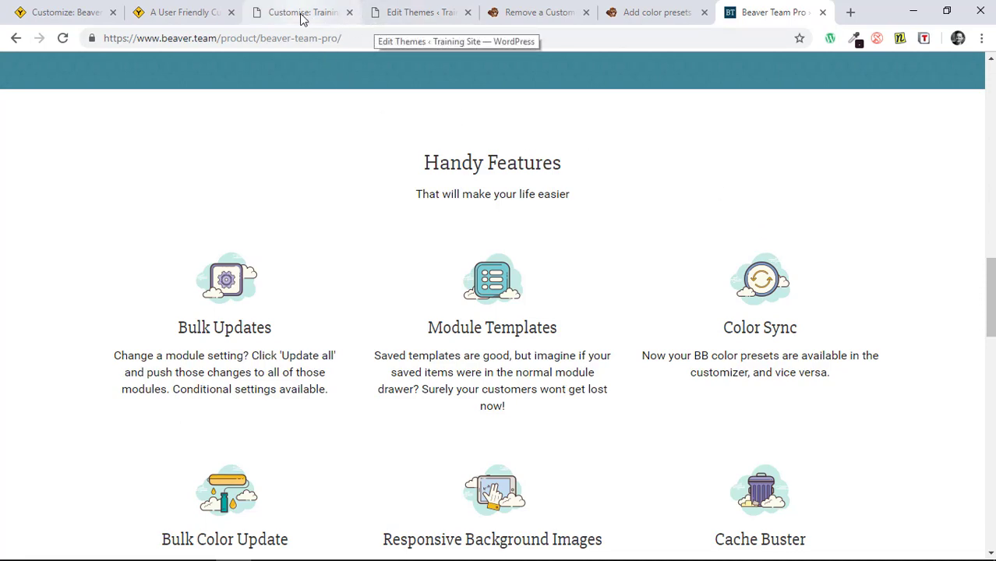
# - Return to the 'A User Friendly Customizer' post's Color Sync note and Links section, deselecting the code
pyautogui.click(200, 16)
pyautogui.scroll(-4, 560, 269)
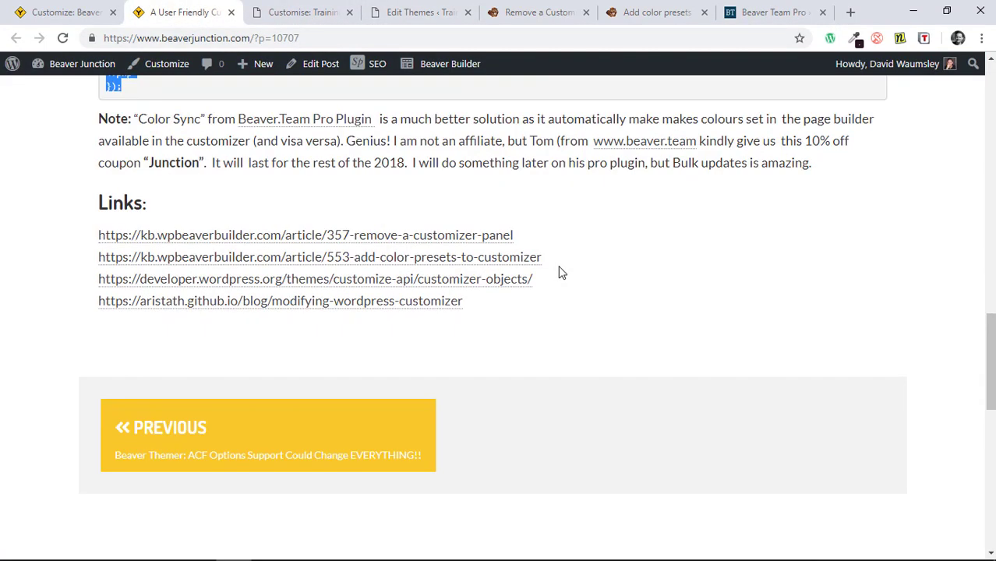
pyautogui.scroll(2, 574, 280)
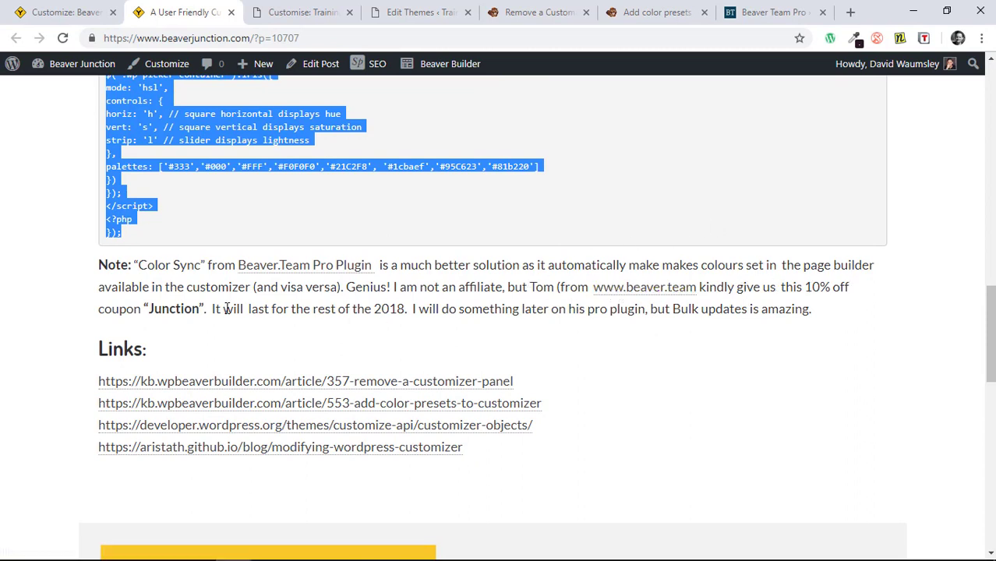
pyautogui.click(179, 307)
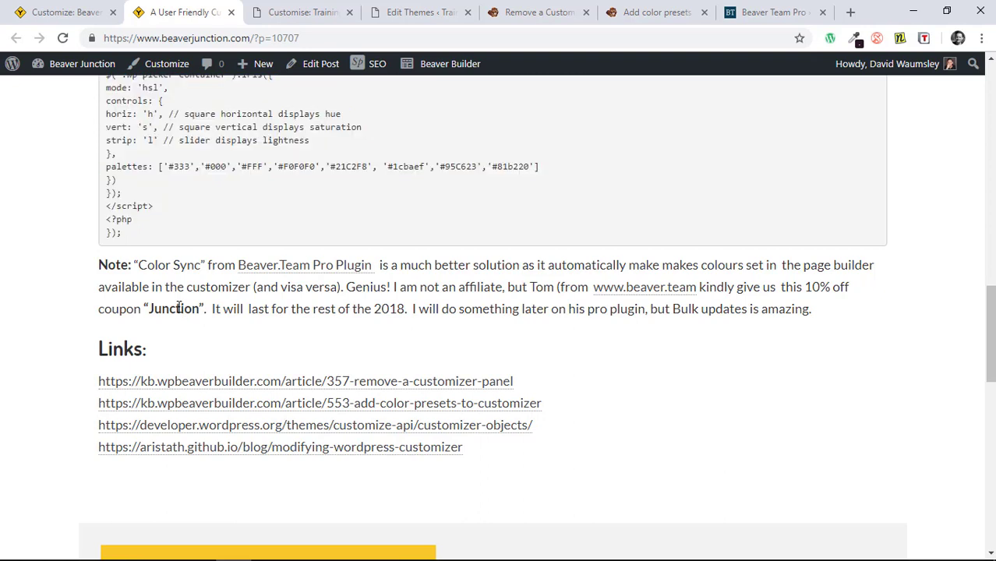